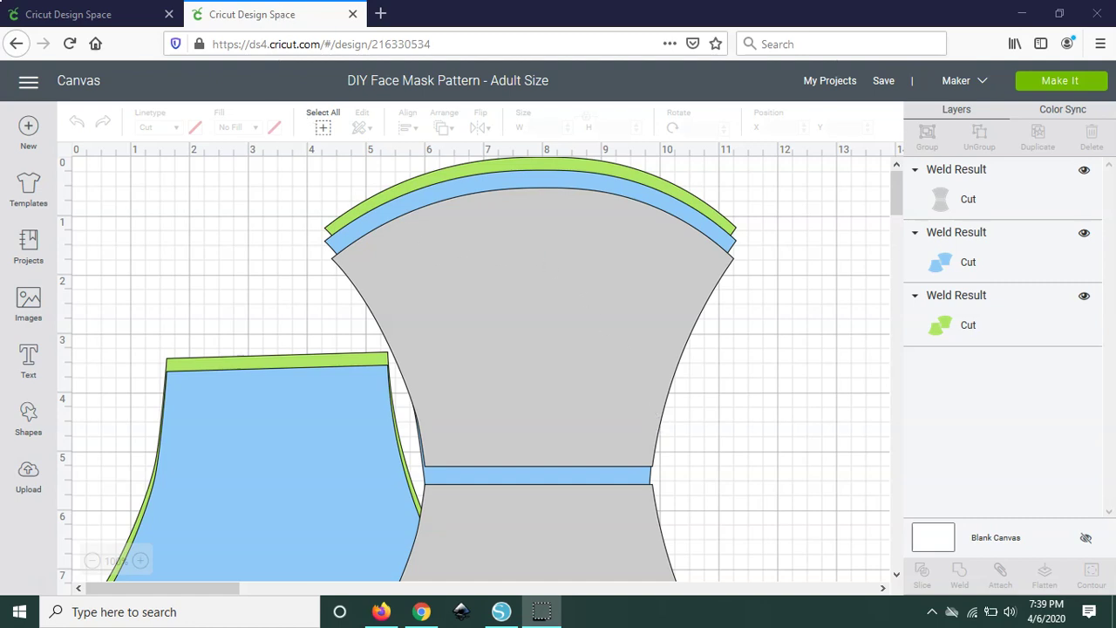
Back on the Adult Size design, drag the grey and blue Weld Result pieces out from under the green ones.
key(ctrl+Tab)
click(281, 14)
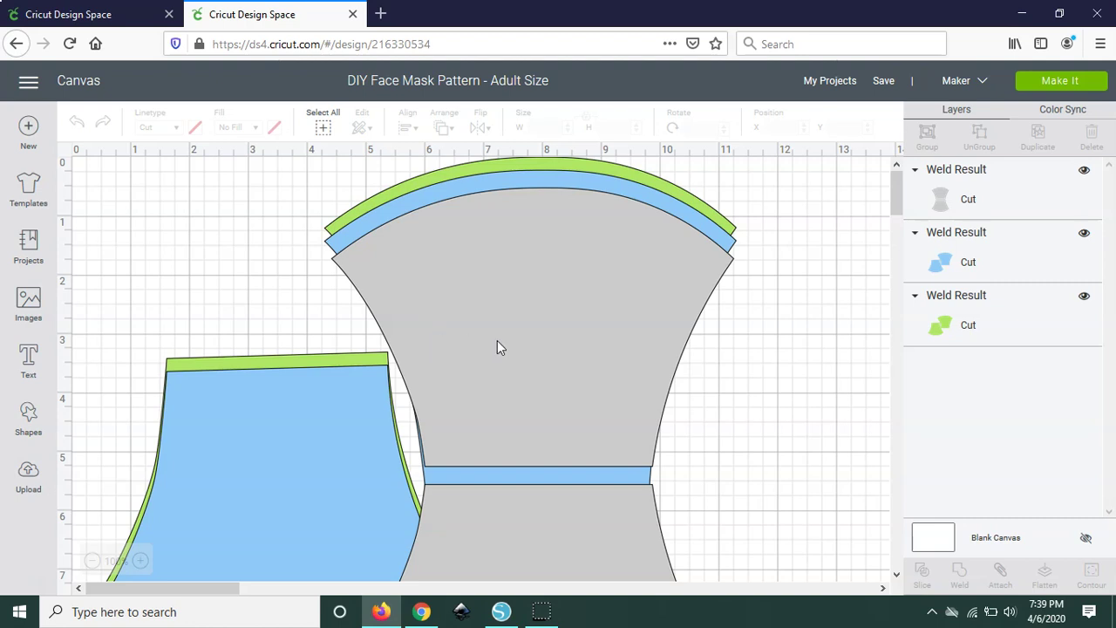
drag(600, 233, 698, 293)
drag(590, 203, 570, 243)
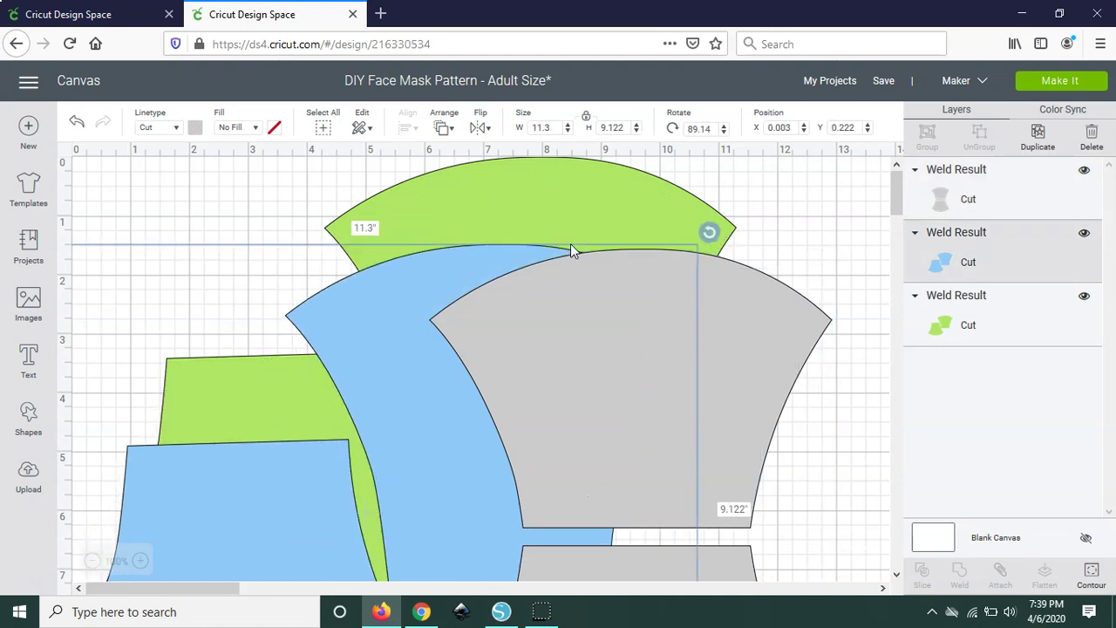
Send the design to Make It and review the grey pieces on mat 1 of three.
click(1057, 78)
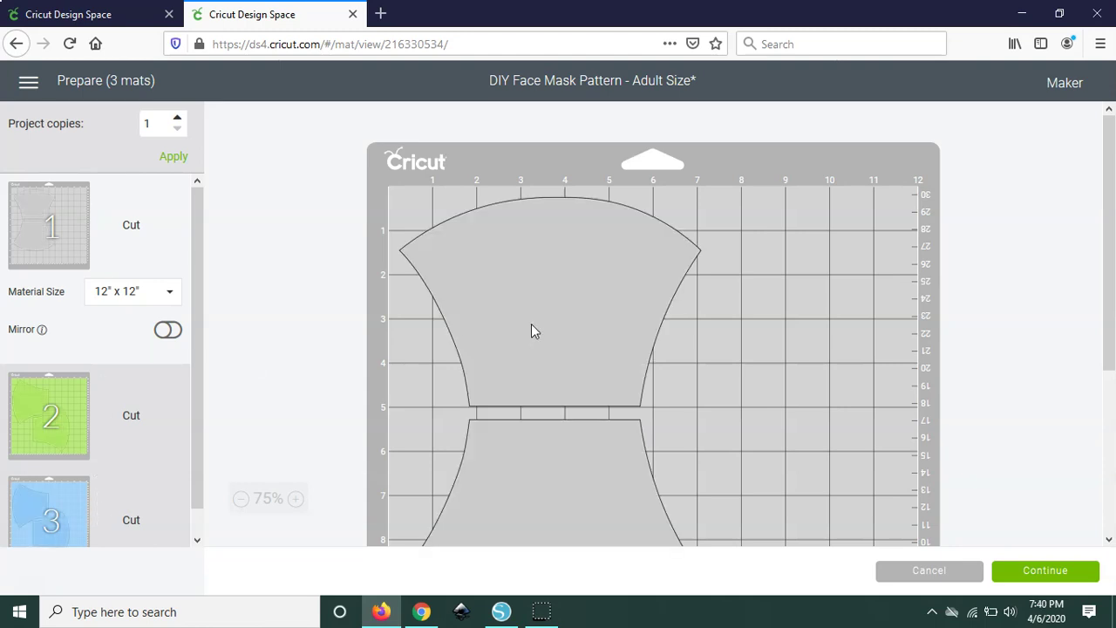
click(538, 245)
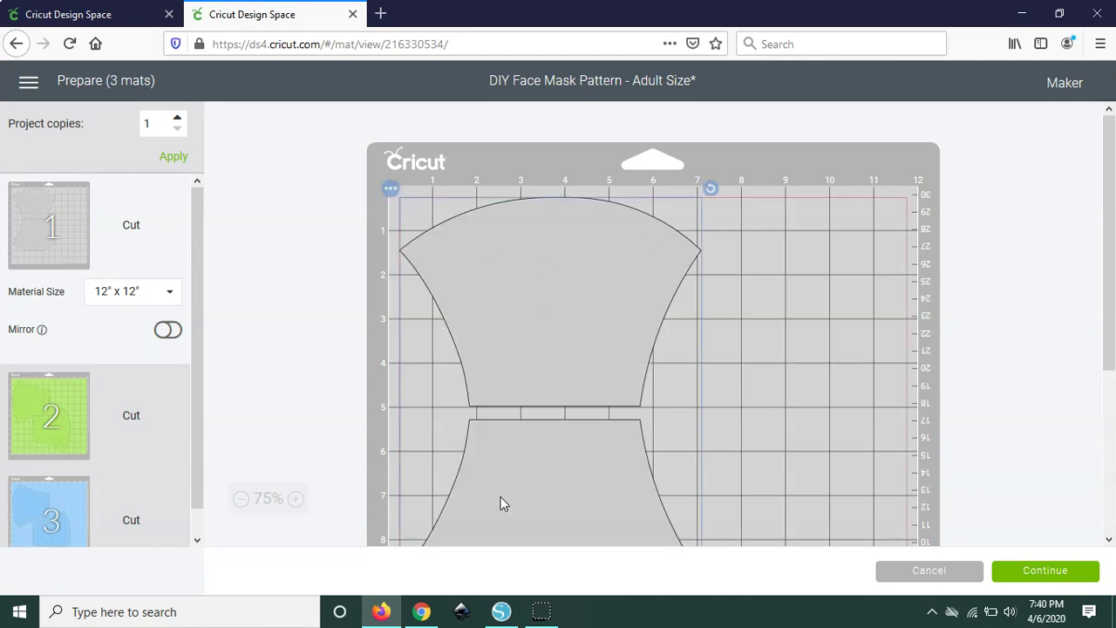
scroll(699, 211, down, 1)
scroll(699, 211, down, 1)
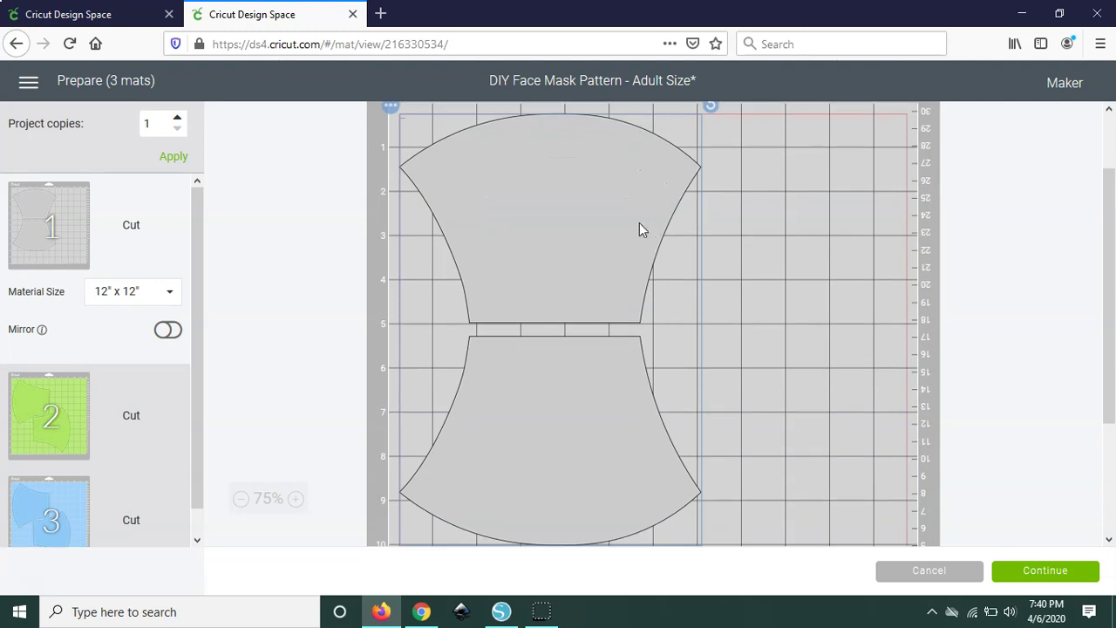
scroll(524, 179, up, 2)
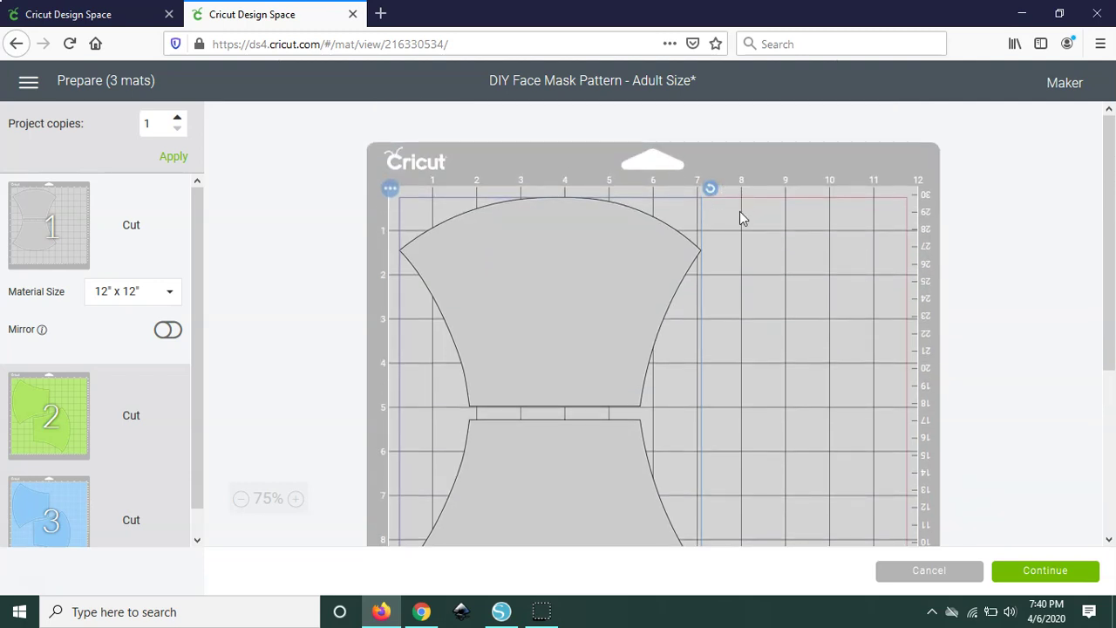
scroll(732, 471, down, 4)
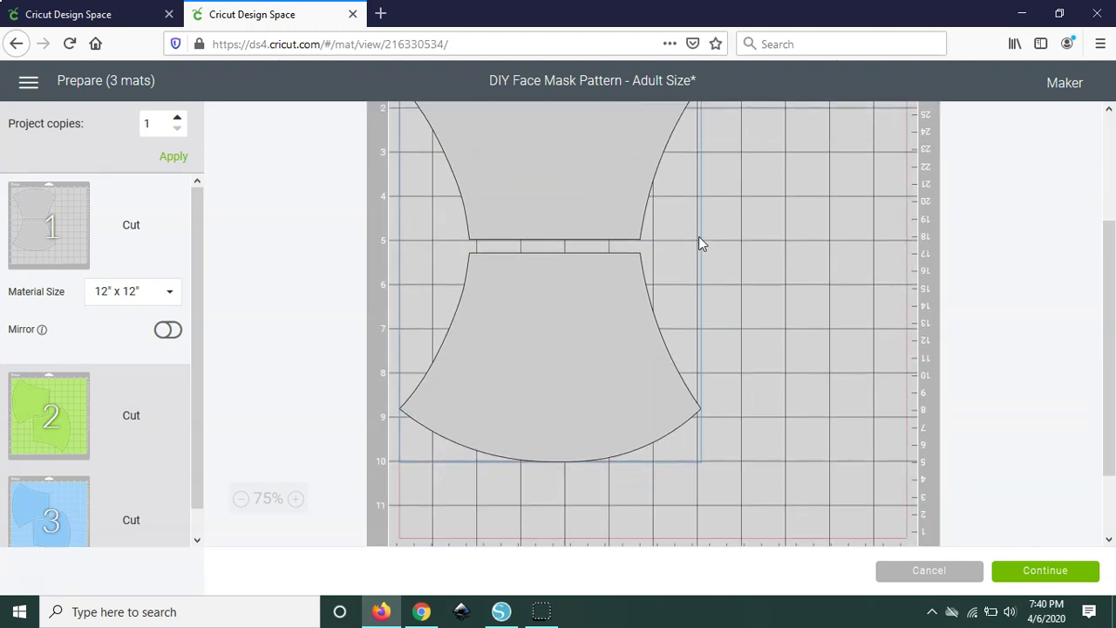
scroll(721, 249, up, 4)
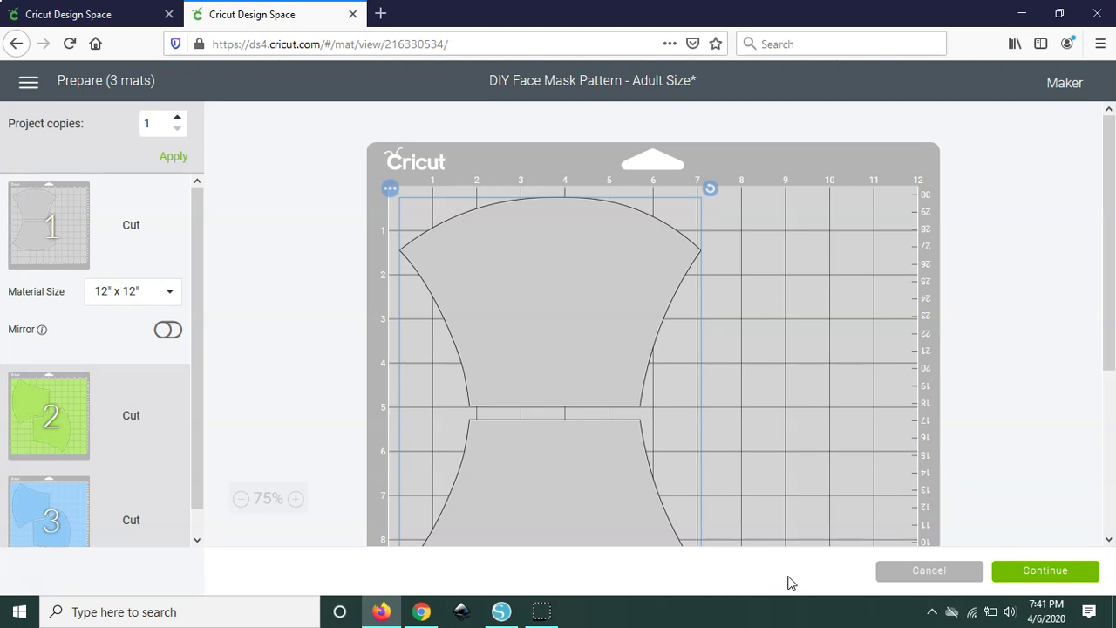
Cancel the mat preview, close the Adult Size tab without saving, and select the USE TO RESIZE mask group.
click(922, 572)
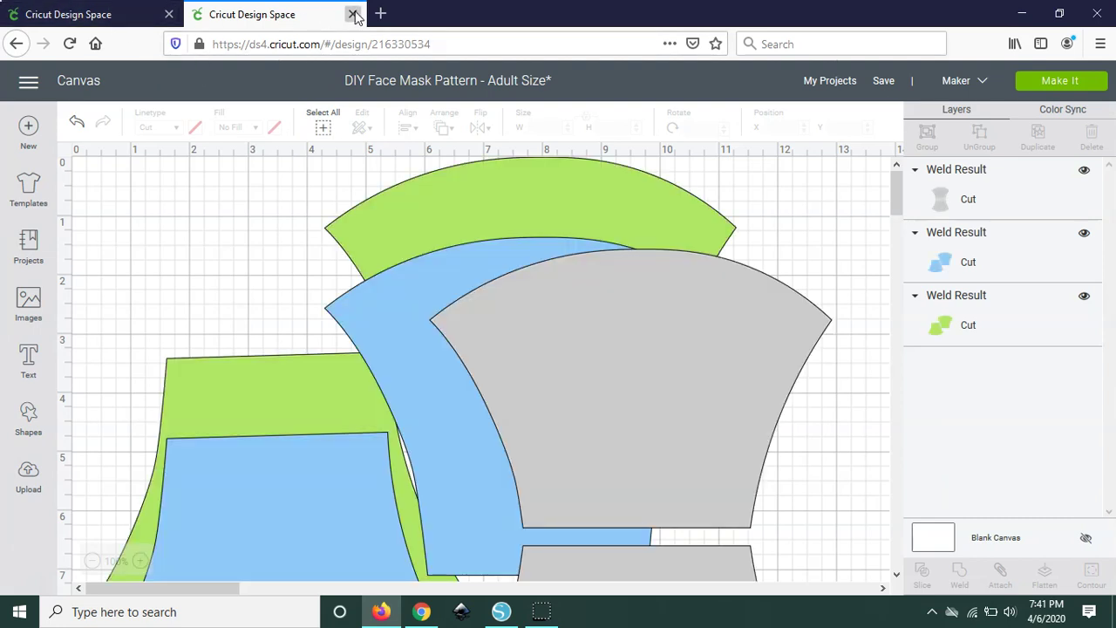
click(353, 14)
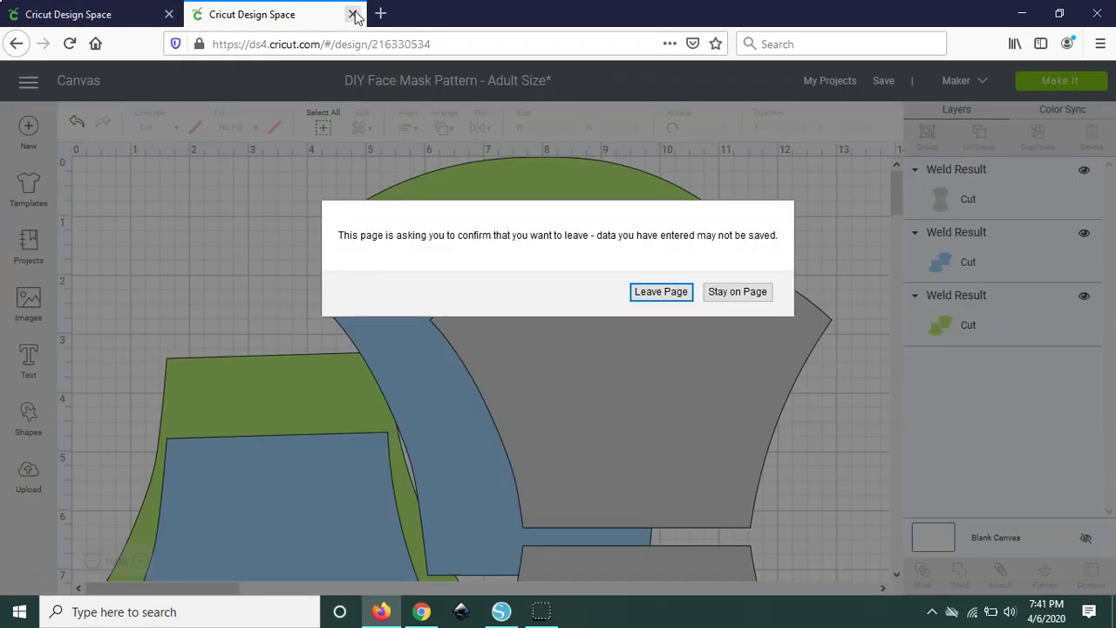
click(681, 292)
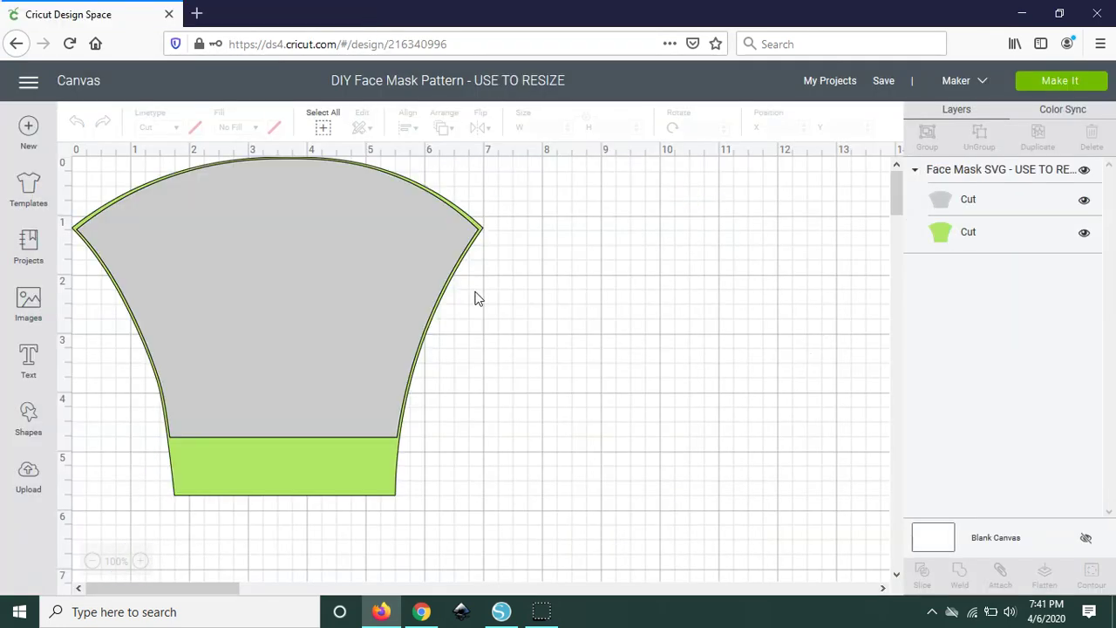
click(400, 278)
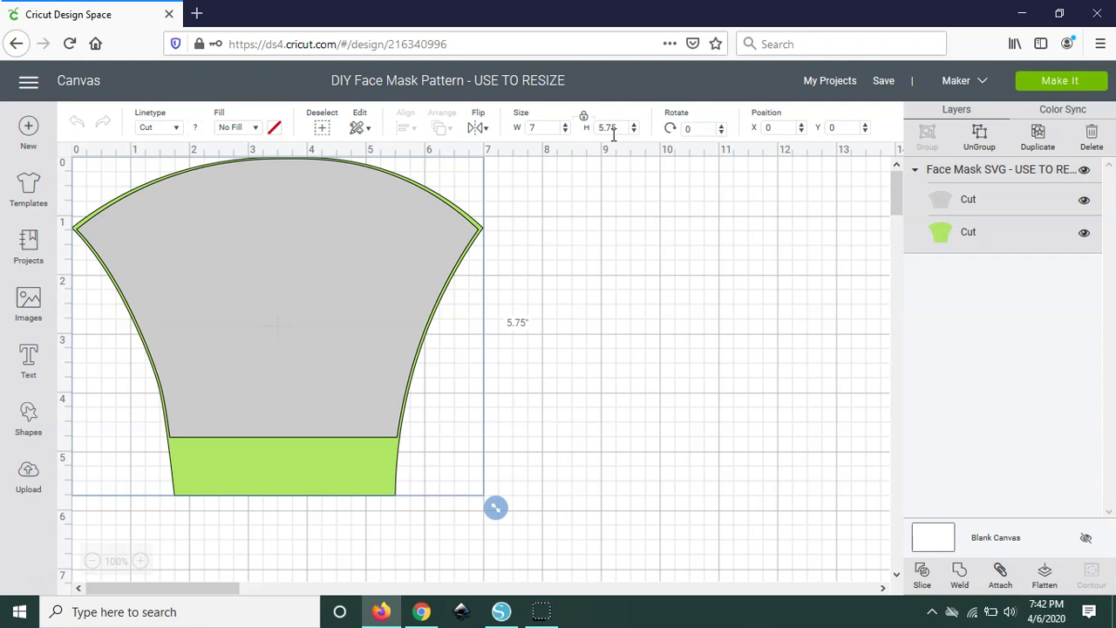
Change the mask group's width from 7 to 5.5 (height 4.518), undoing an accidental move with Ctrl+Z.
click(542, 125)
drag(541, 125, 513, 125)
text(5.5)
key(Tab)
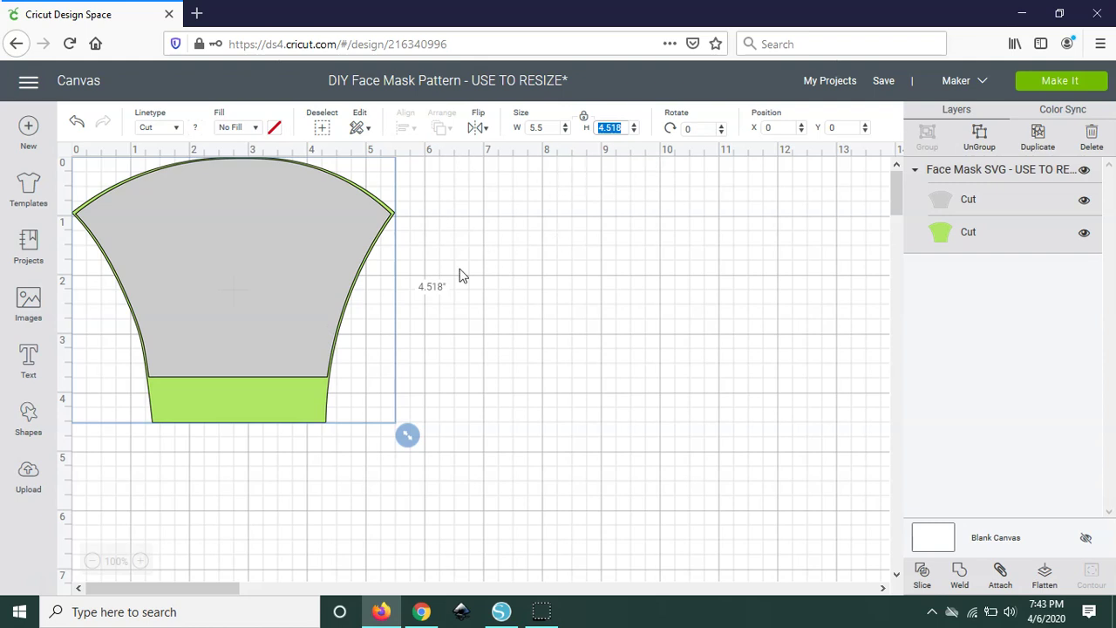
drag(310, 242, 282, 222)
key(ctrl+z)
Ungroup the mask, move the grey shape right off the green, and paste a grey copy below it.
right_click(284, 220)
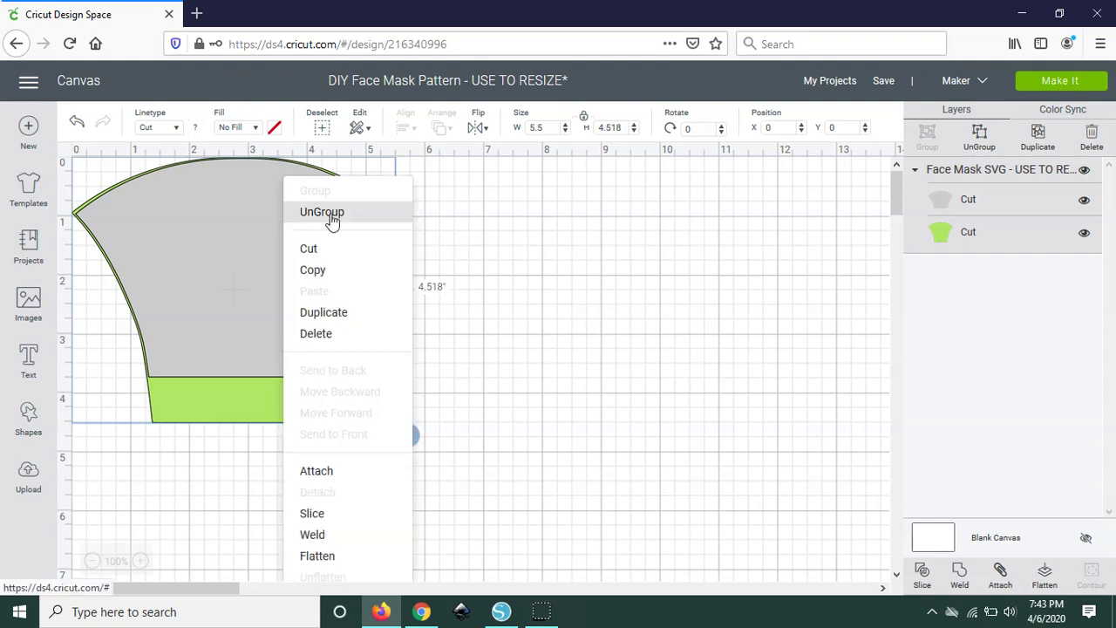
click(325, 214)
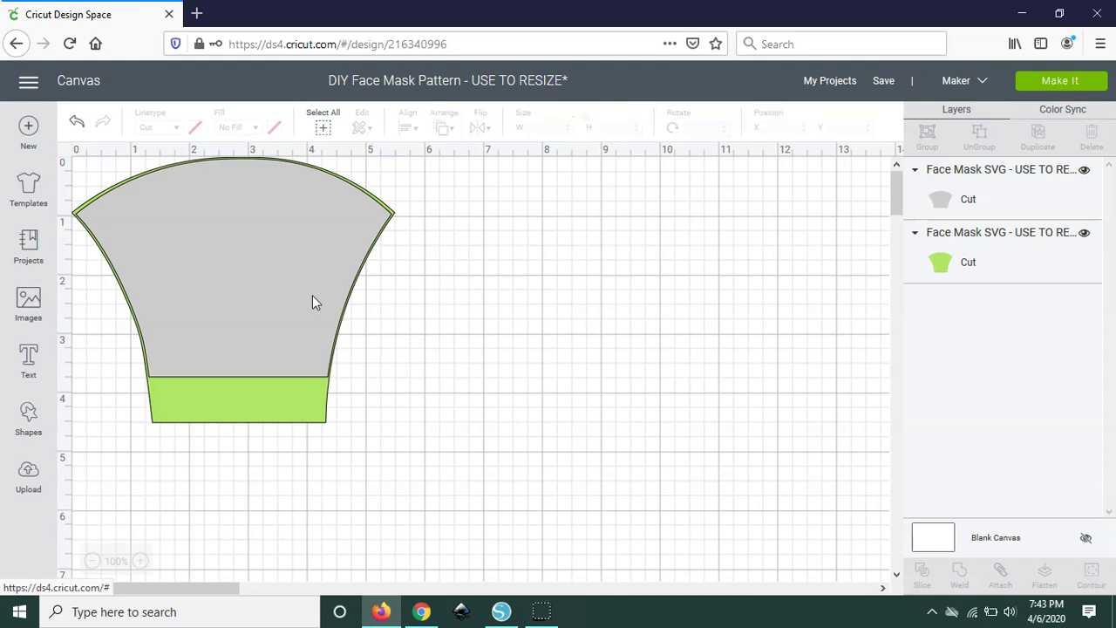
click(211, 294)
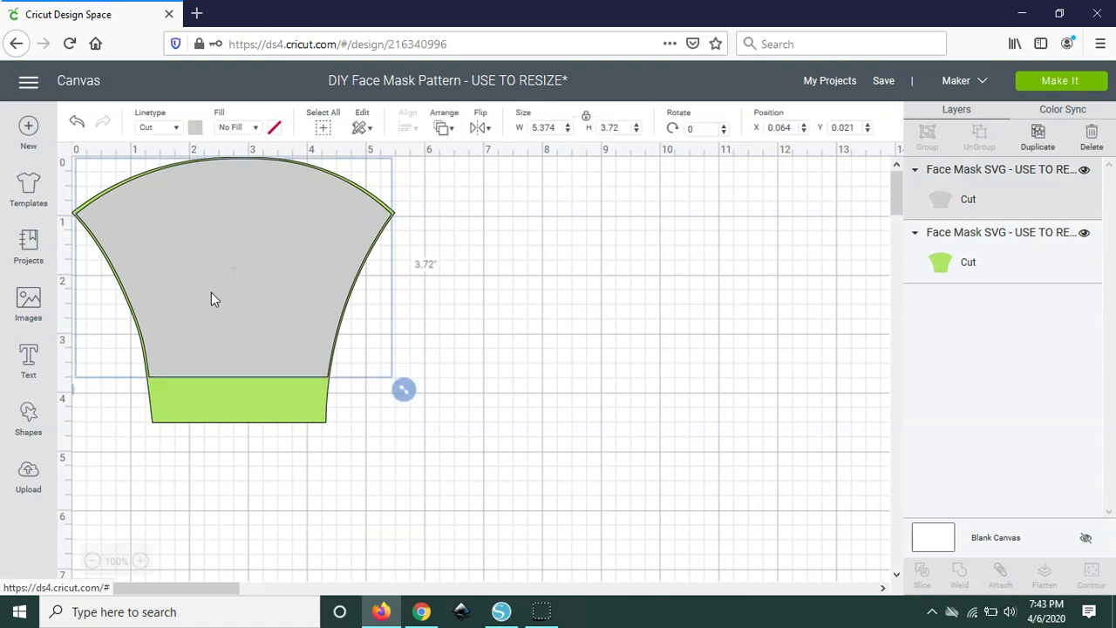
drag(212, 295, 625, 307)
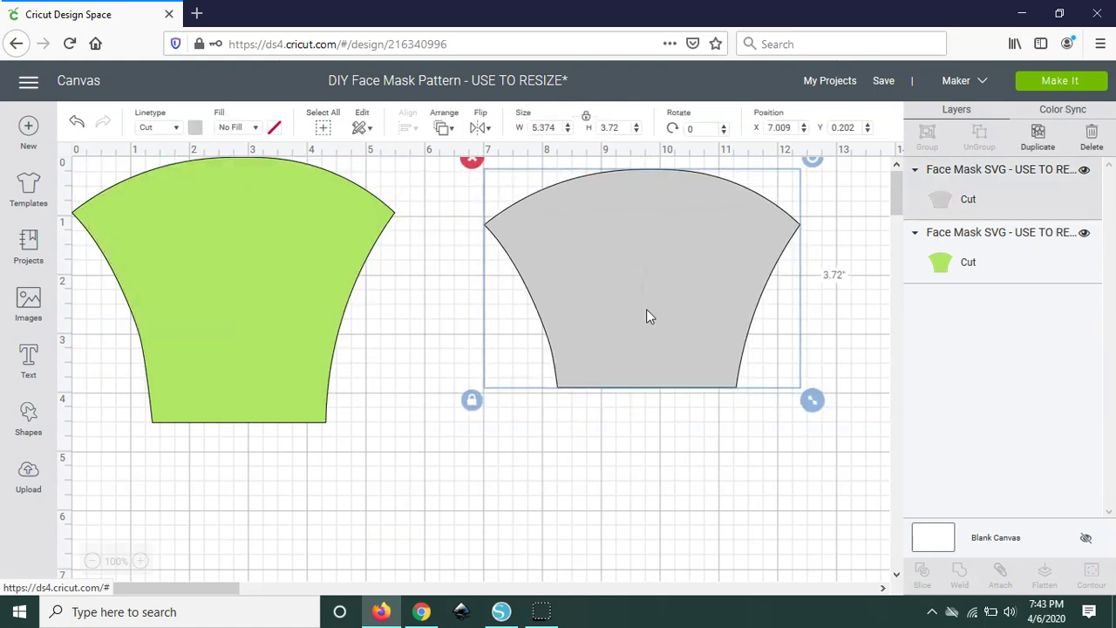
right_click(667, 262)
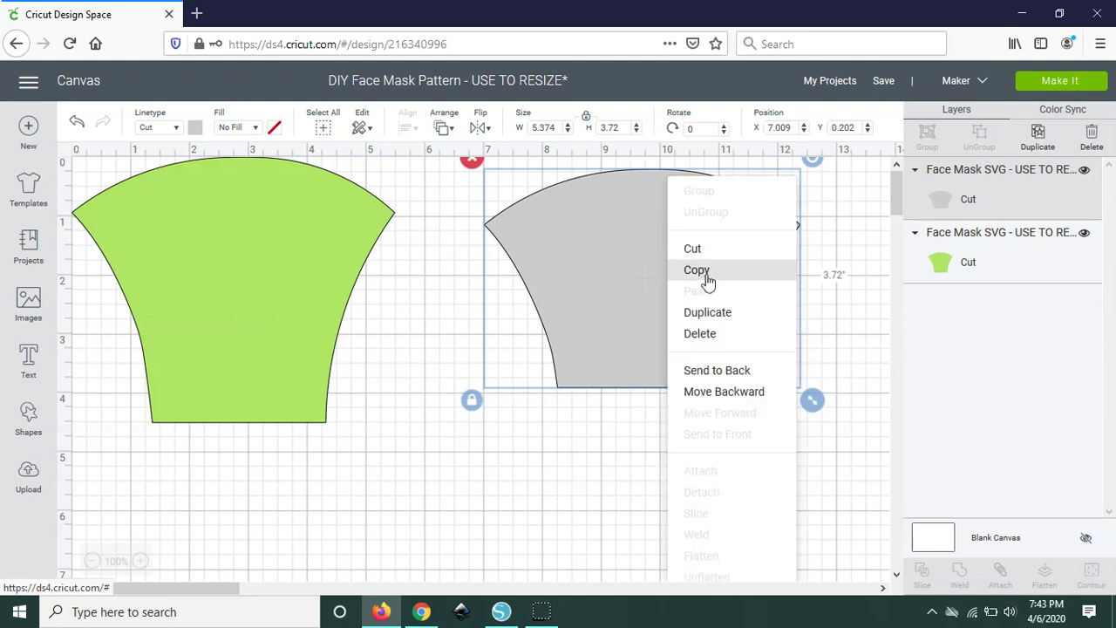
click(708, 272)
click(449, 255)
right_click(446, 255)
click(485, 293)
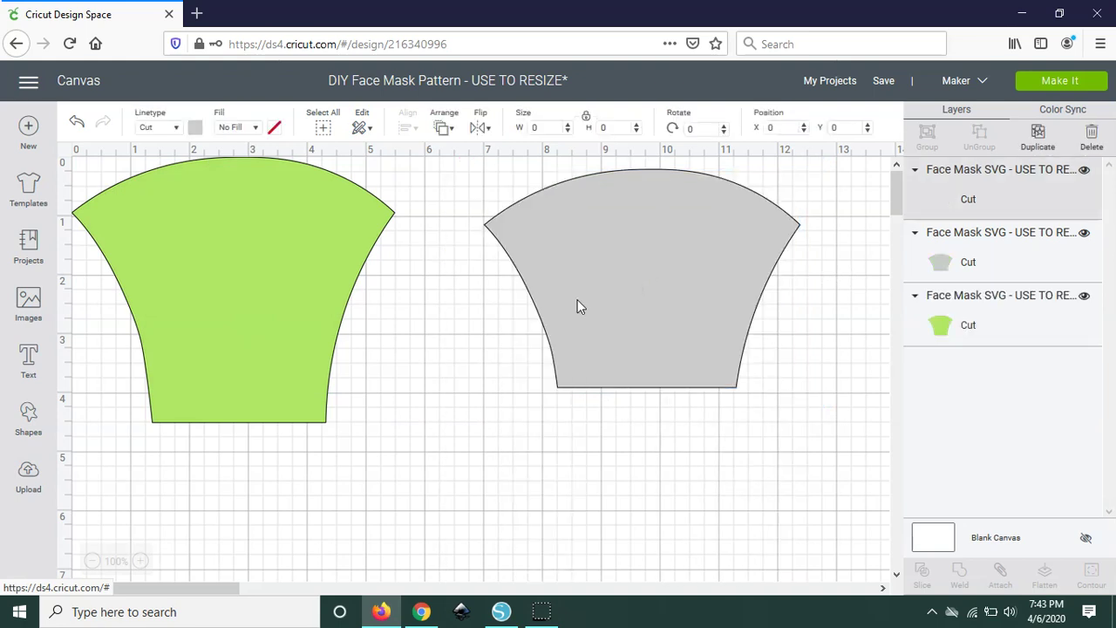
drag(646, 295, 613, 295)
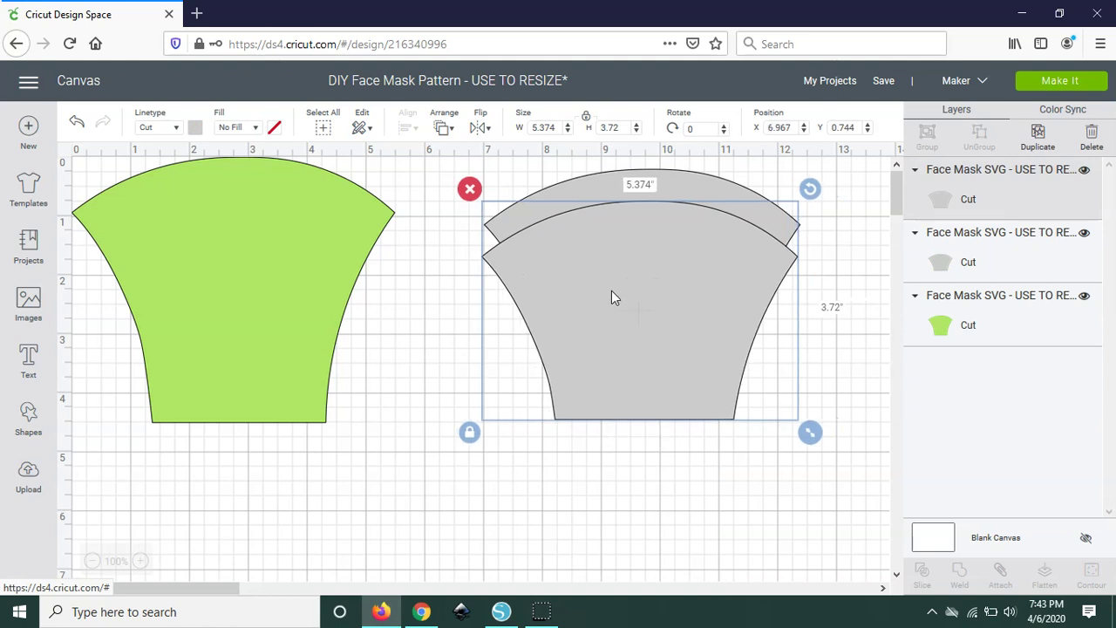
Copy the green shape and paste two copies, one stacked below the original and one to the right.
click(201, 233)
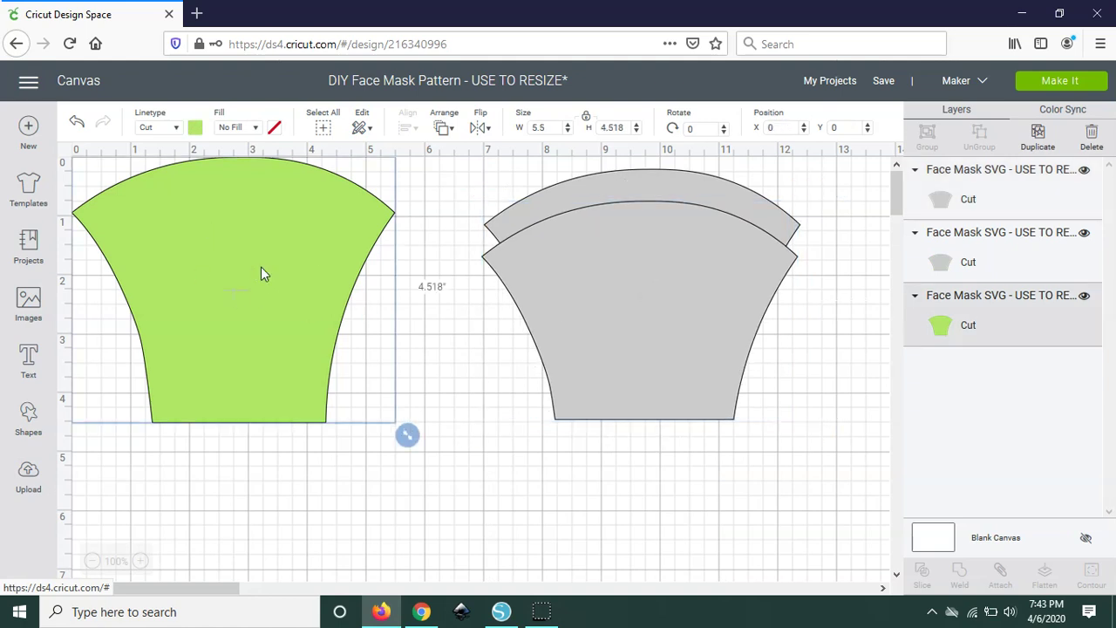
right_click(242, 252)
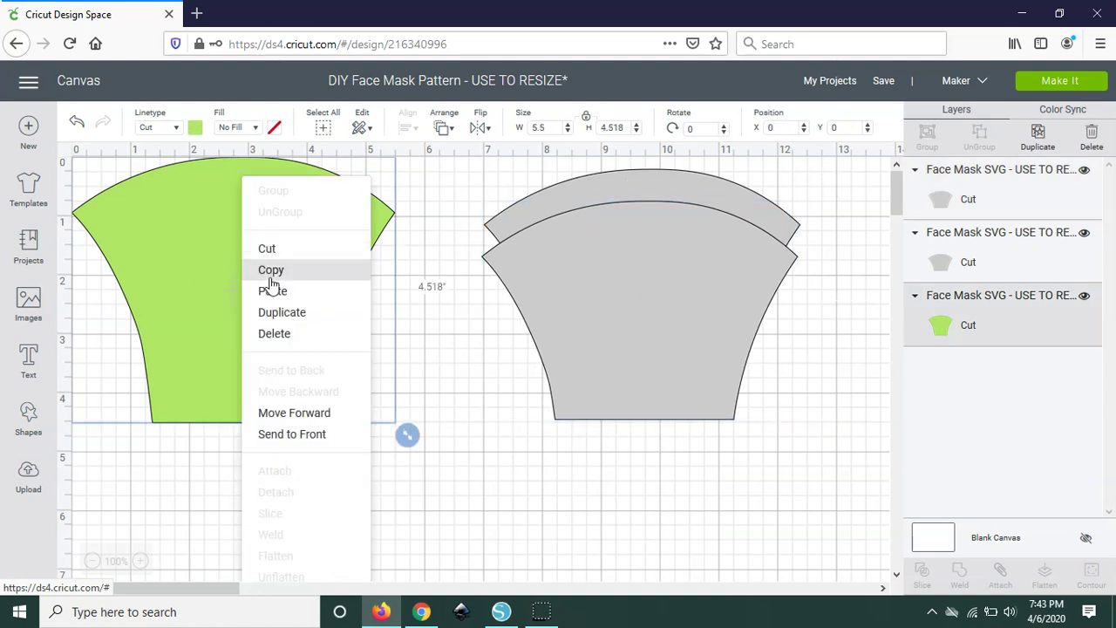
click(269, 200)
right_click(284, 231)
click(344, 299)
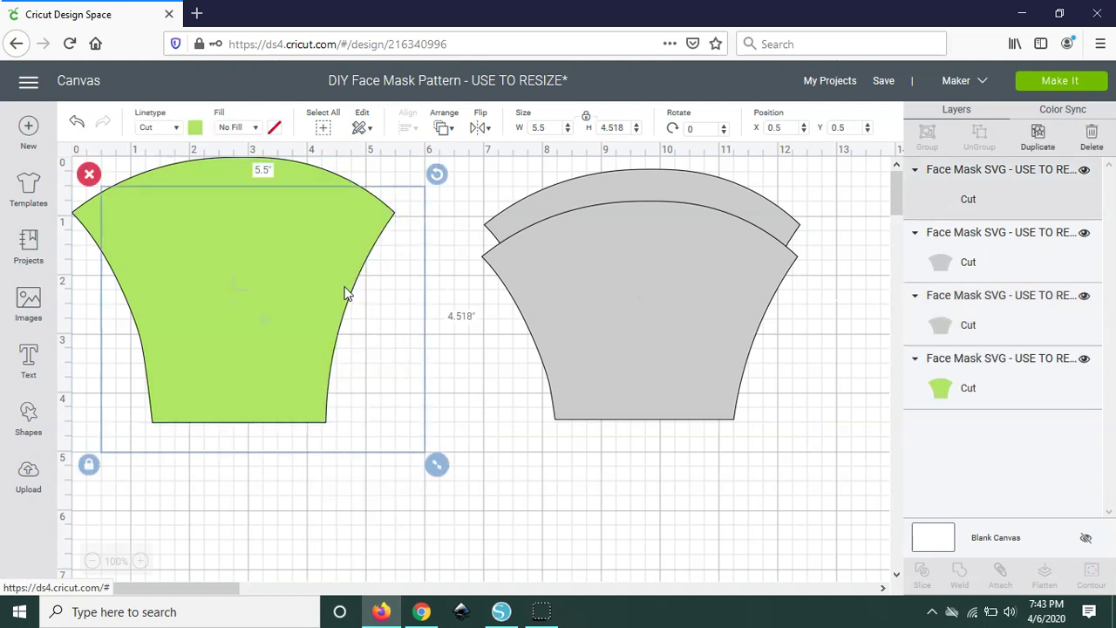
drag(363, 281, 332, 283)
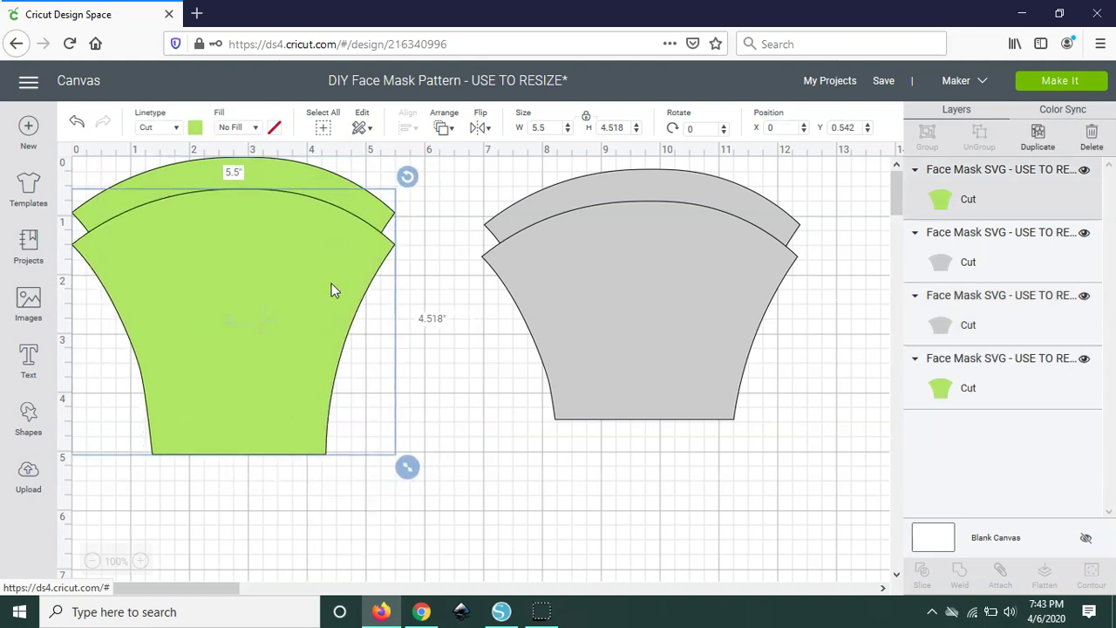
right_click(443, 186)
click(490, 298)
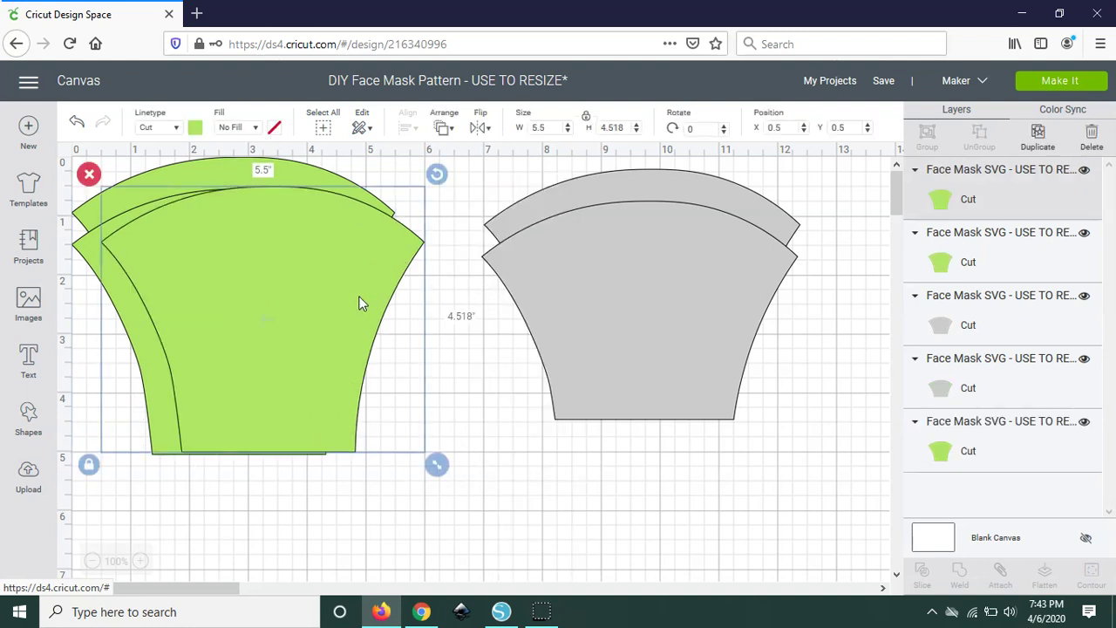
drag(362, 301, 549, 294)
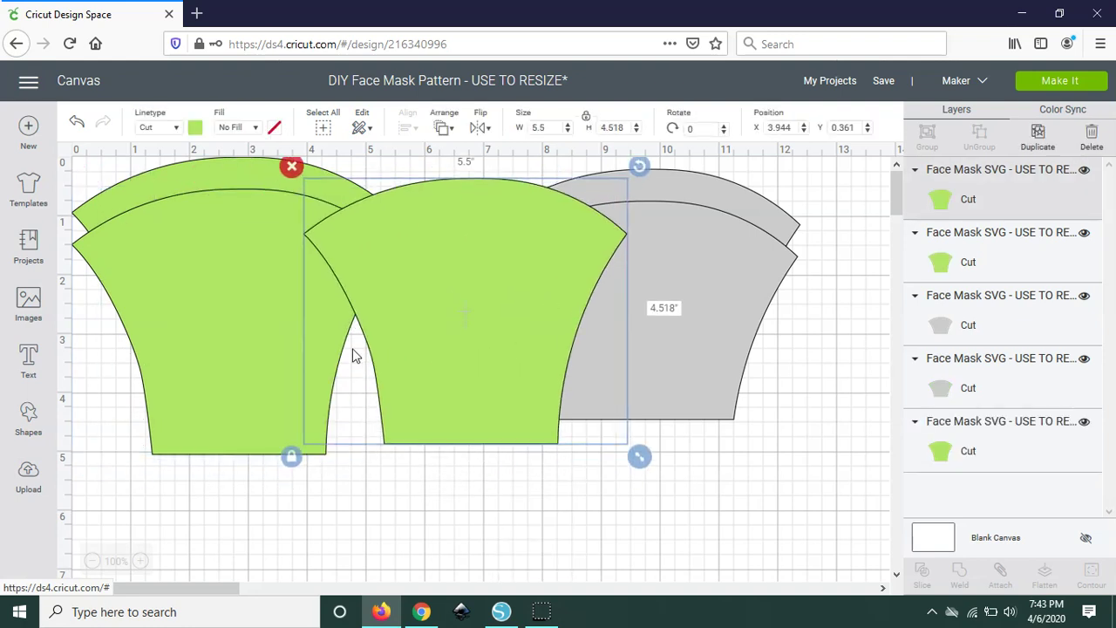
Paste another green copy, move the middle green pair to the bottom centre, and colour it light blue.
right_click(286, 294)
click(324, 291)
drag(244, 244, 480, 247)
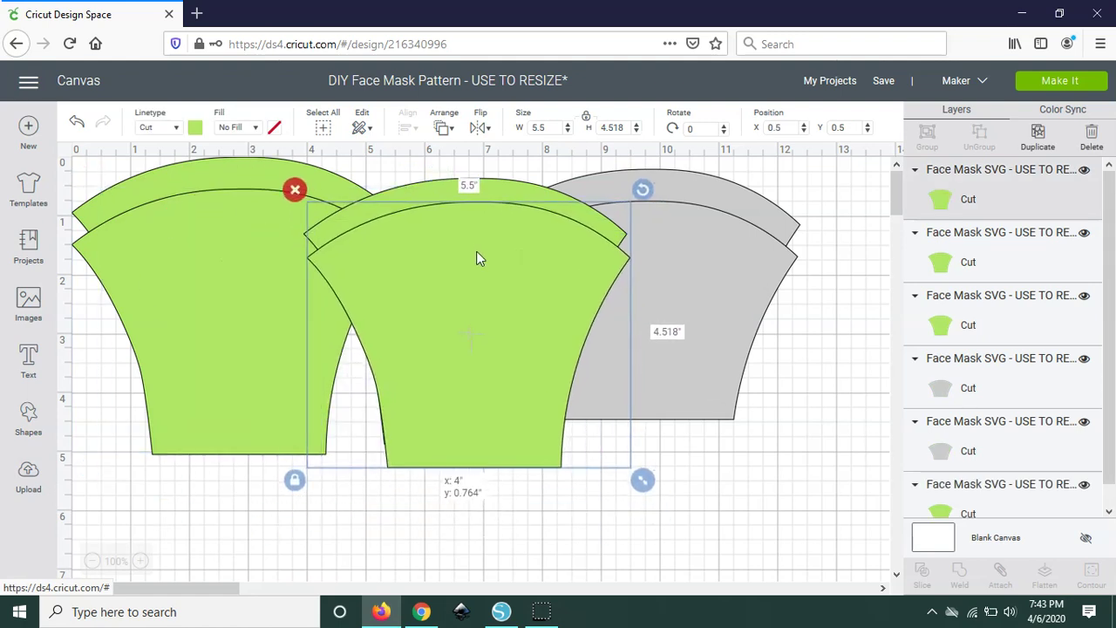
shift+click(511, 189)
drag(505, 211, 532, 421)
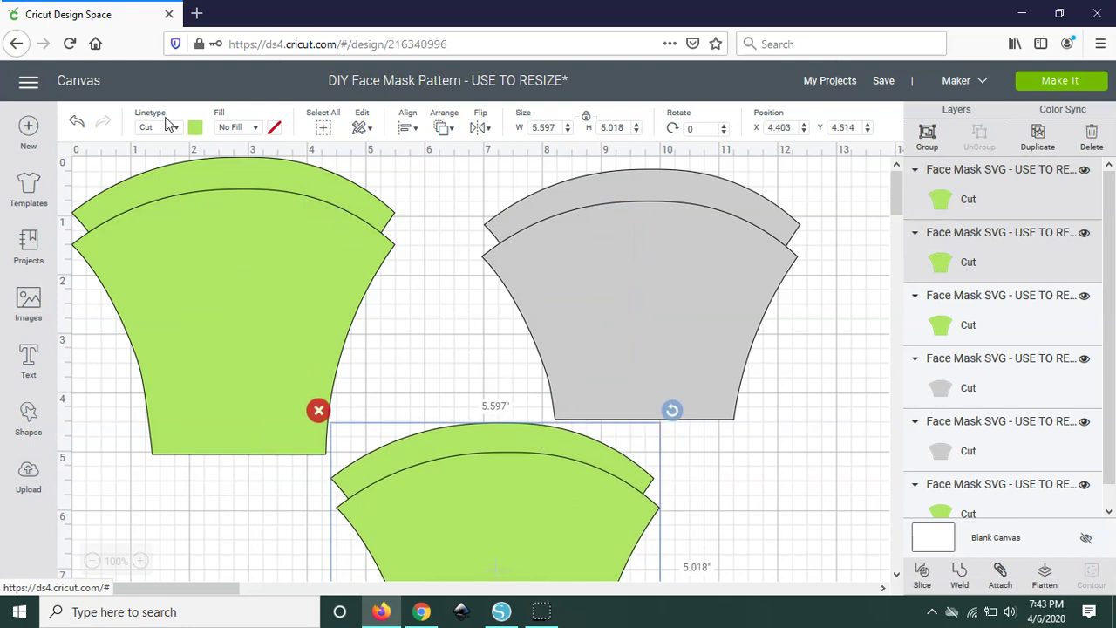
click(196, 127)
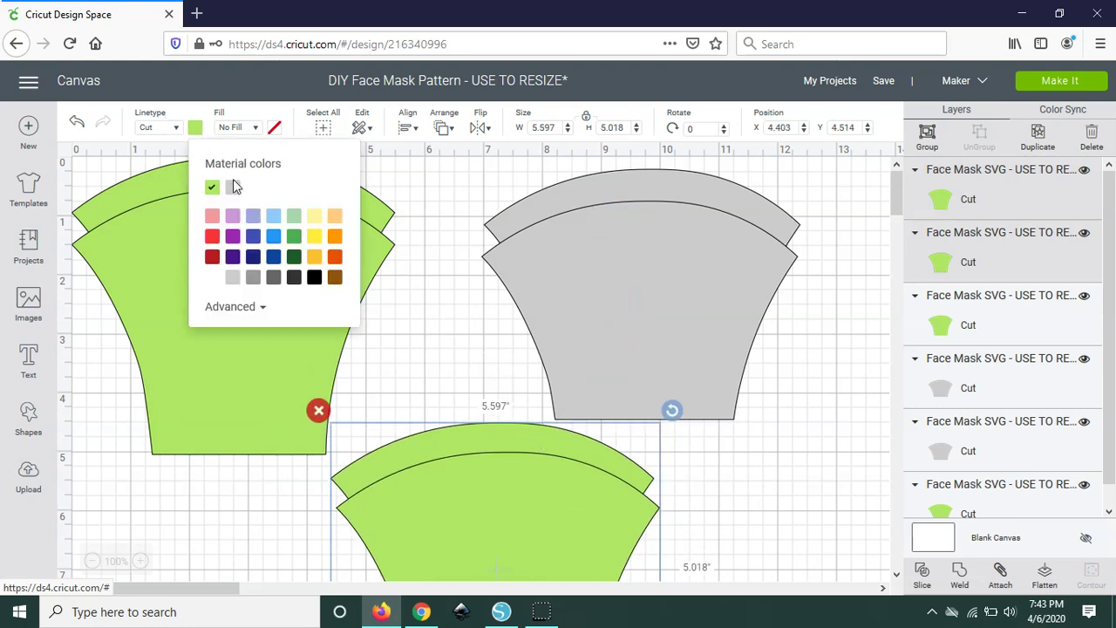
click(273, 220)
click(456, 312)
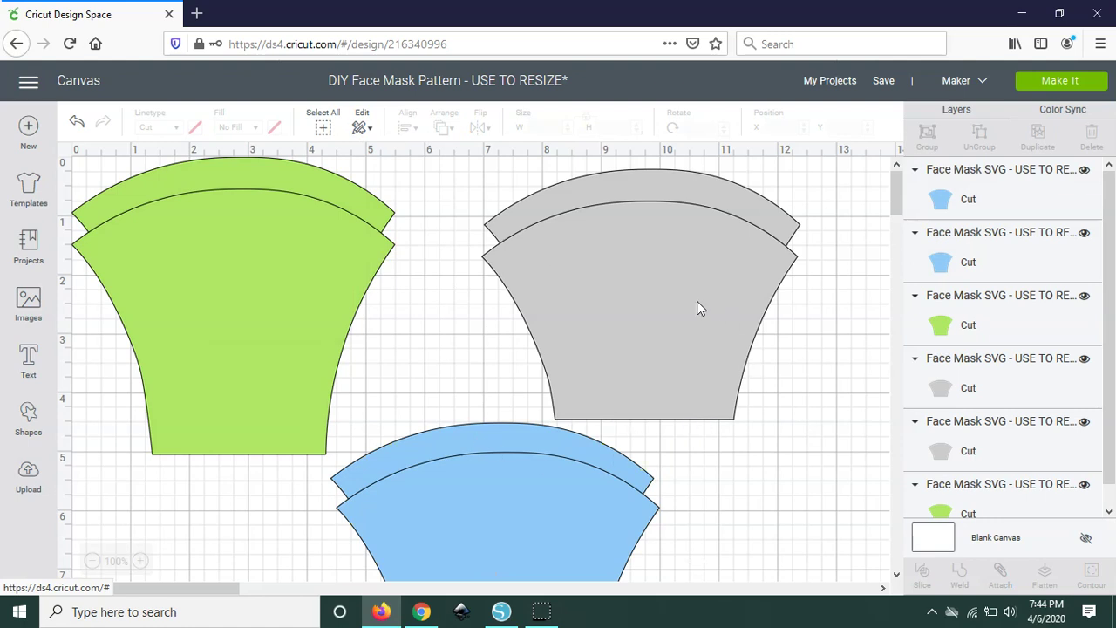
Open Make It and nudge the right mask piece slightly right on mats 1, 2 and 3.
click(1074, 82)
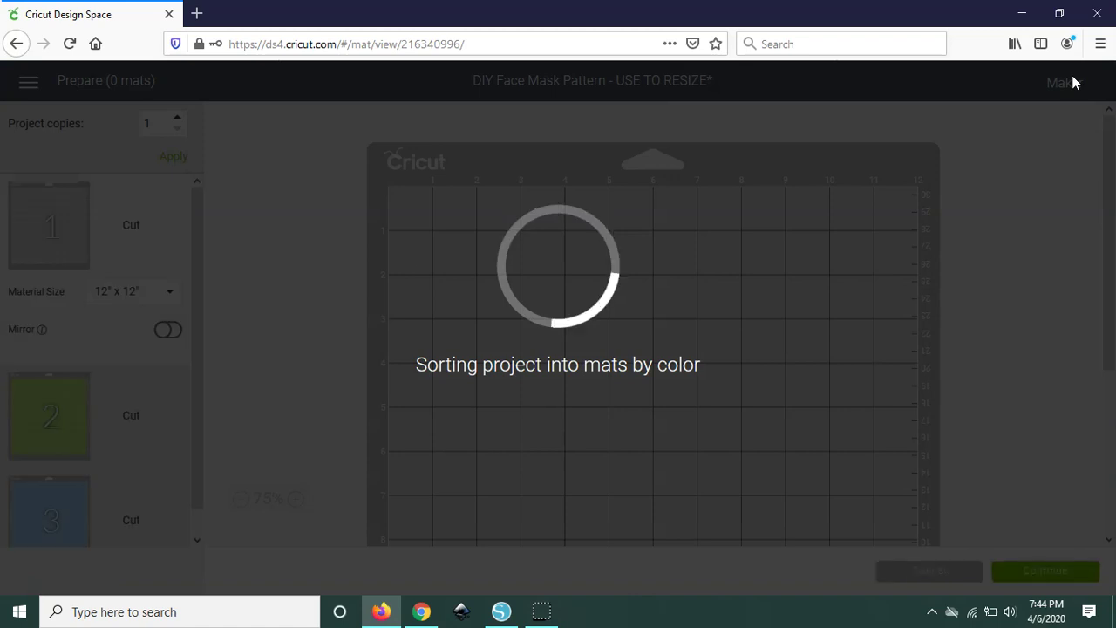
scroll(113, 296, down, 1)
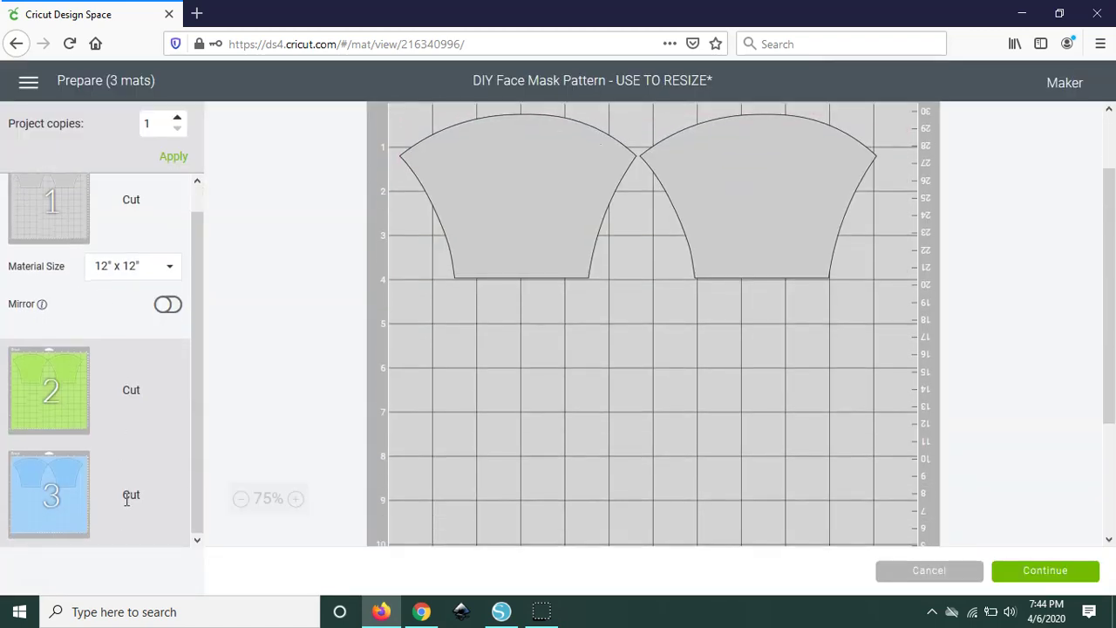
drag(756, 194, 764, 197)
drag(697, 214, 705, 193)
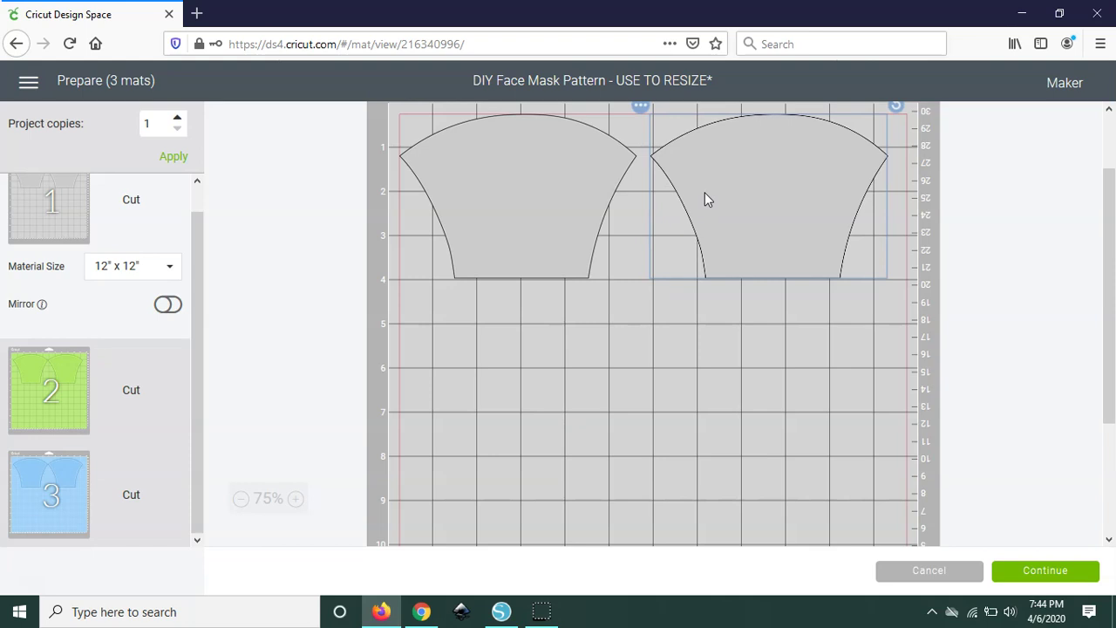
click(69, 374)
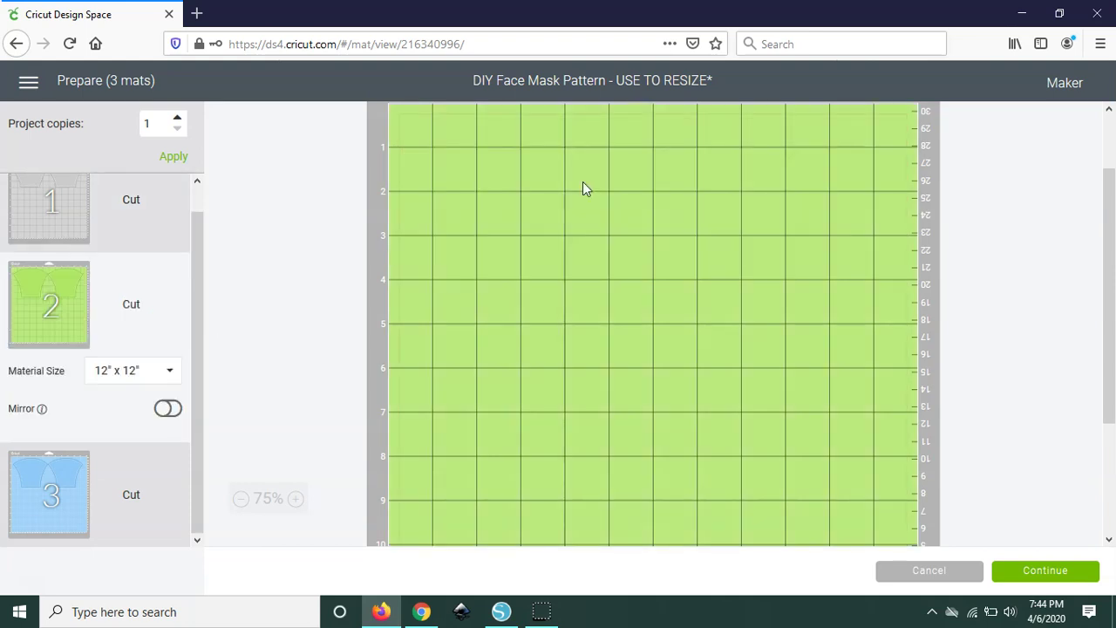
drag(695, 184, 709, 170)
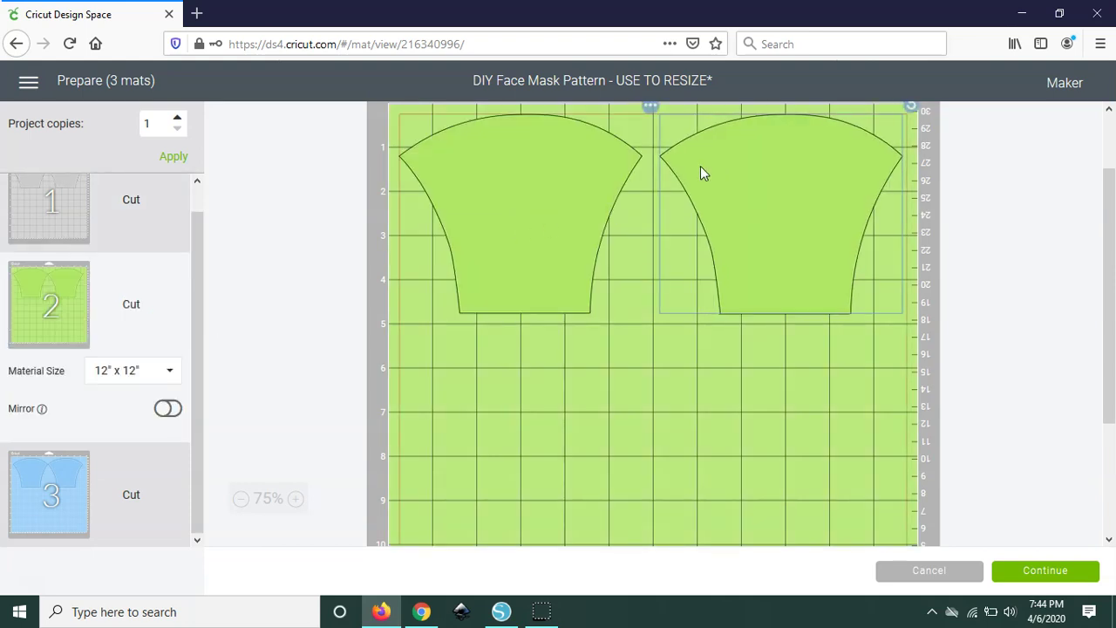
click(96, 486)
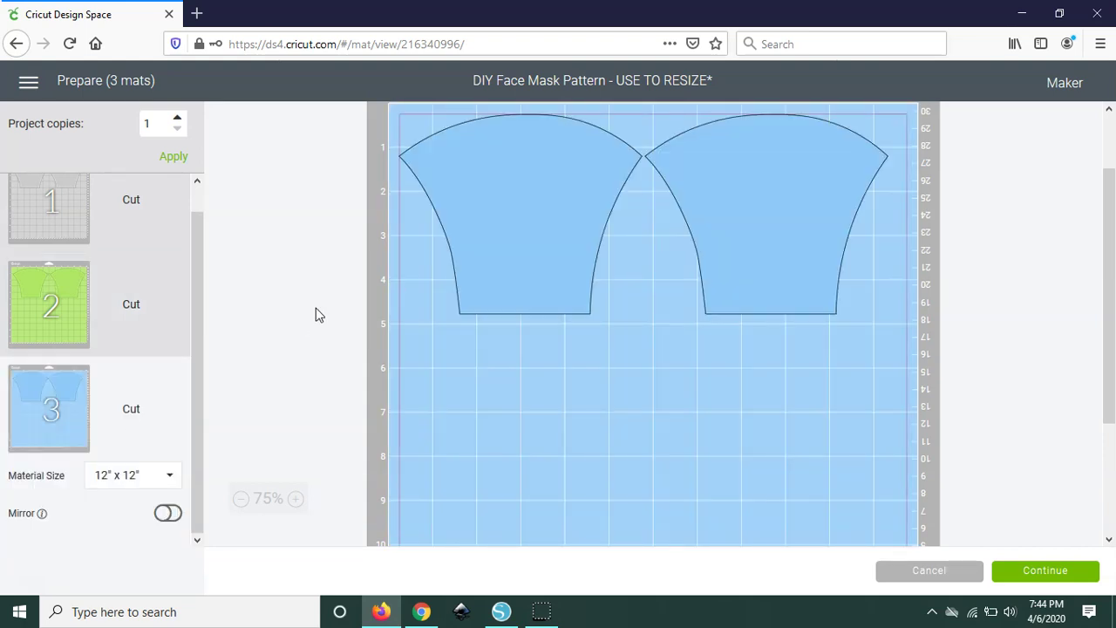
drag(701, 189, 709, 187)
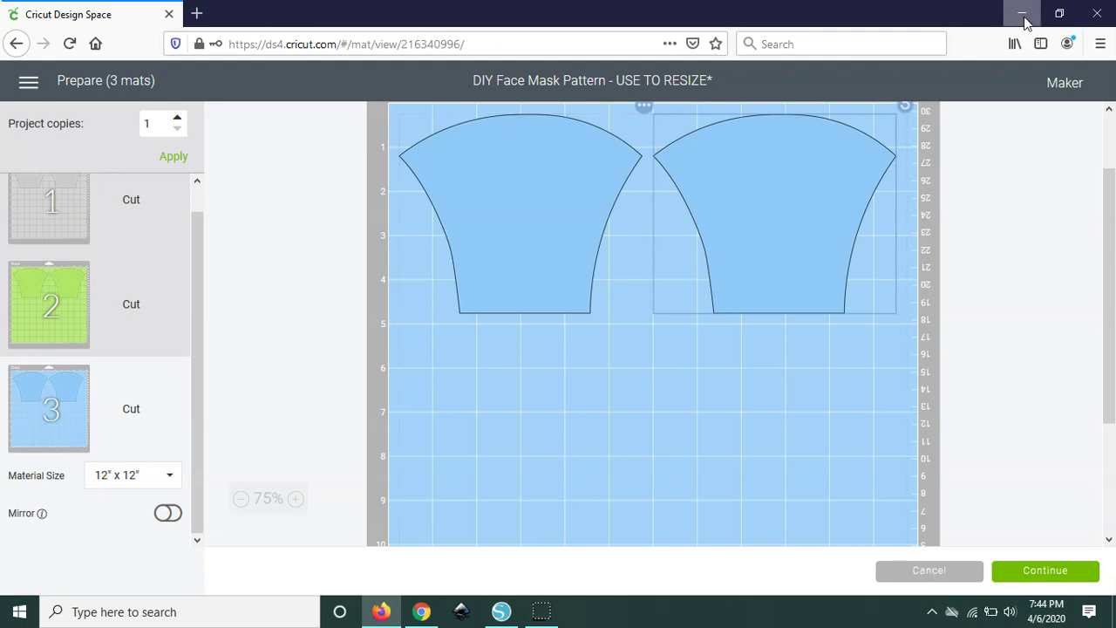
In Silhouette Studio, reopen Face Mask SVG from Open Recent and return to its tab after creating a new one.
click(500, 612)
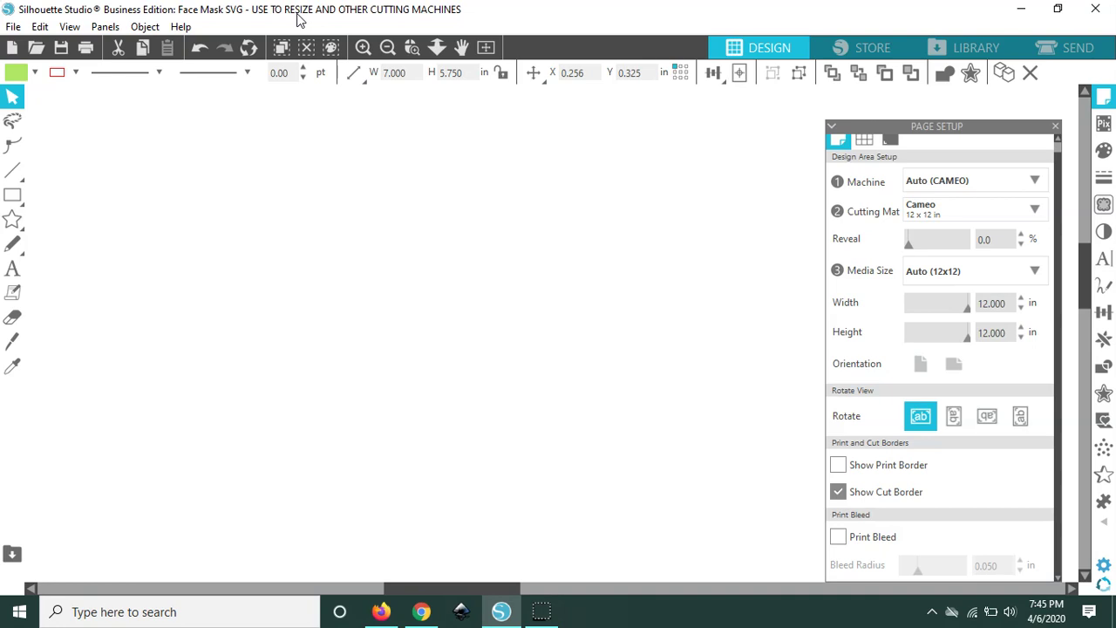
click(15, 29)
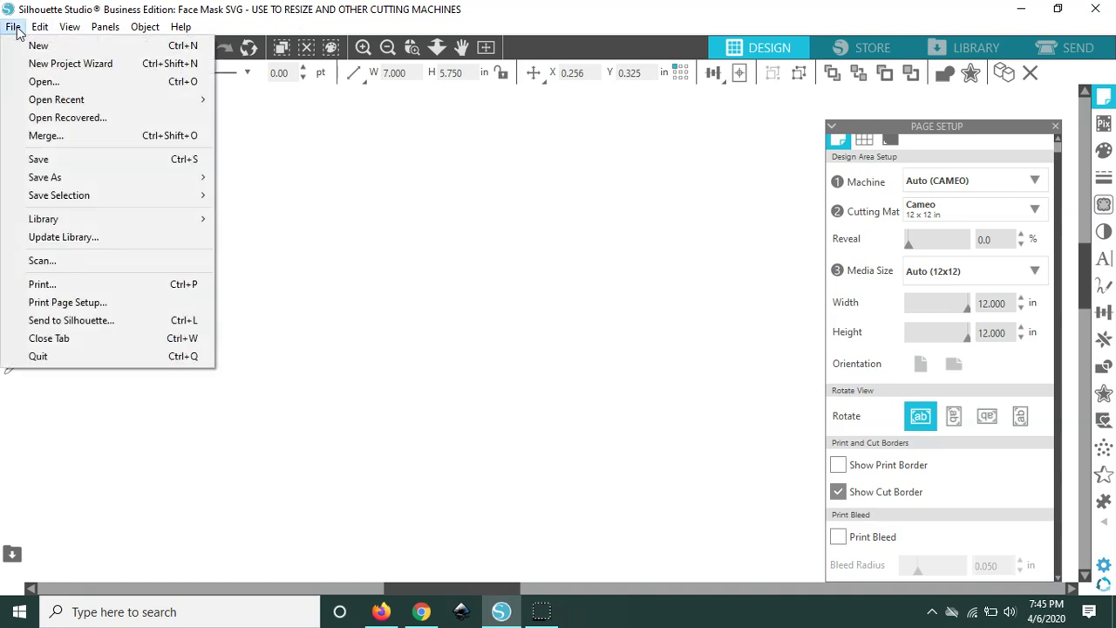
mouse_move(65, 102)
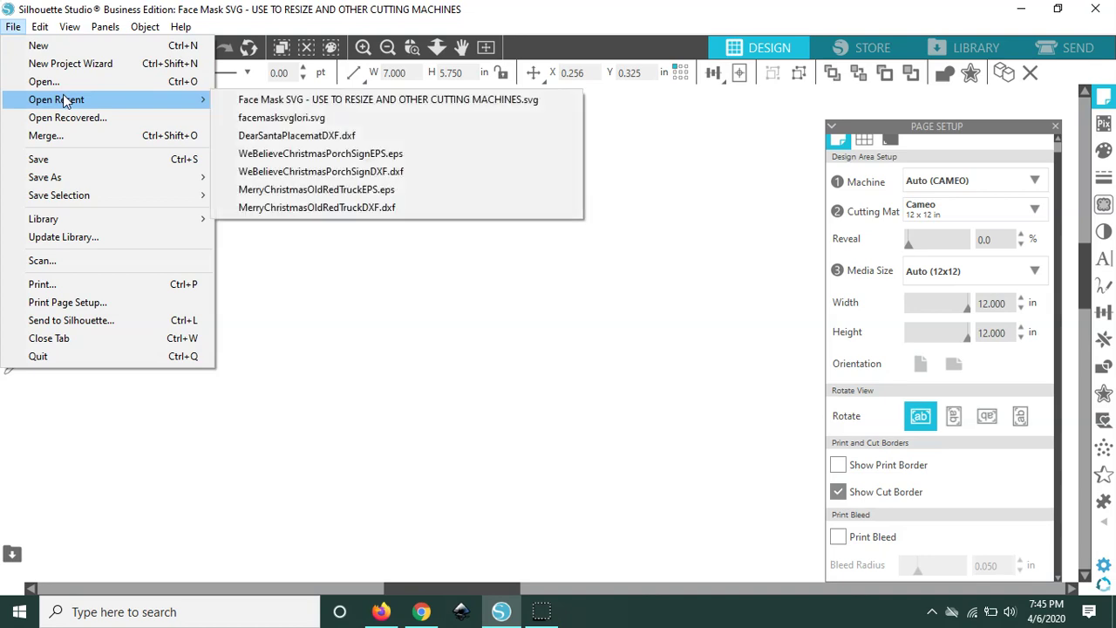
click(389, 98)
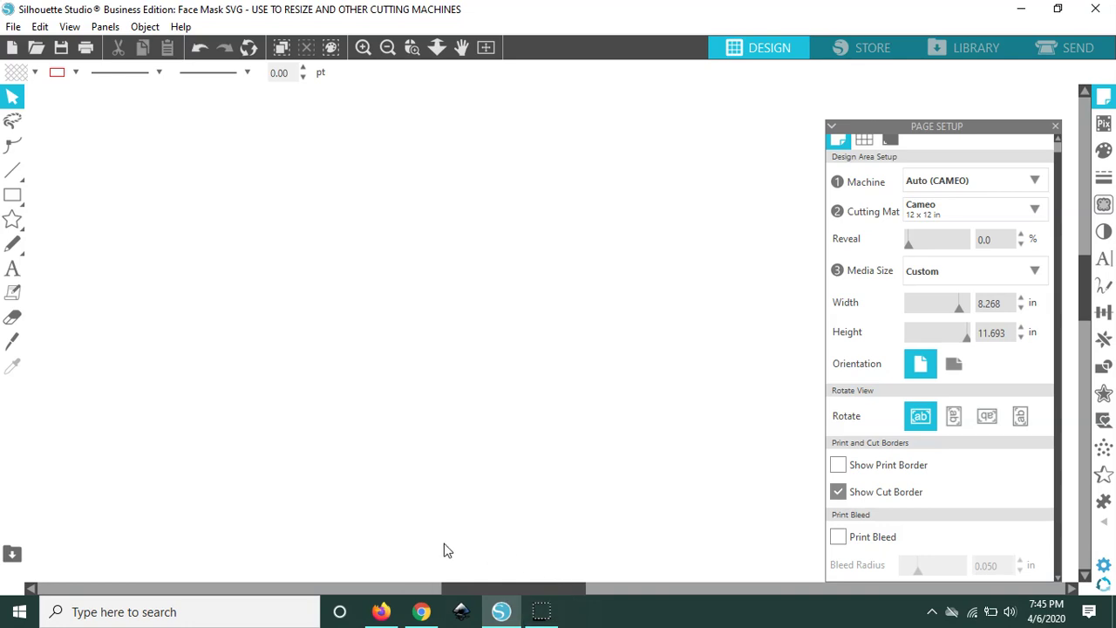
click(11, 47)
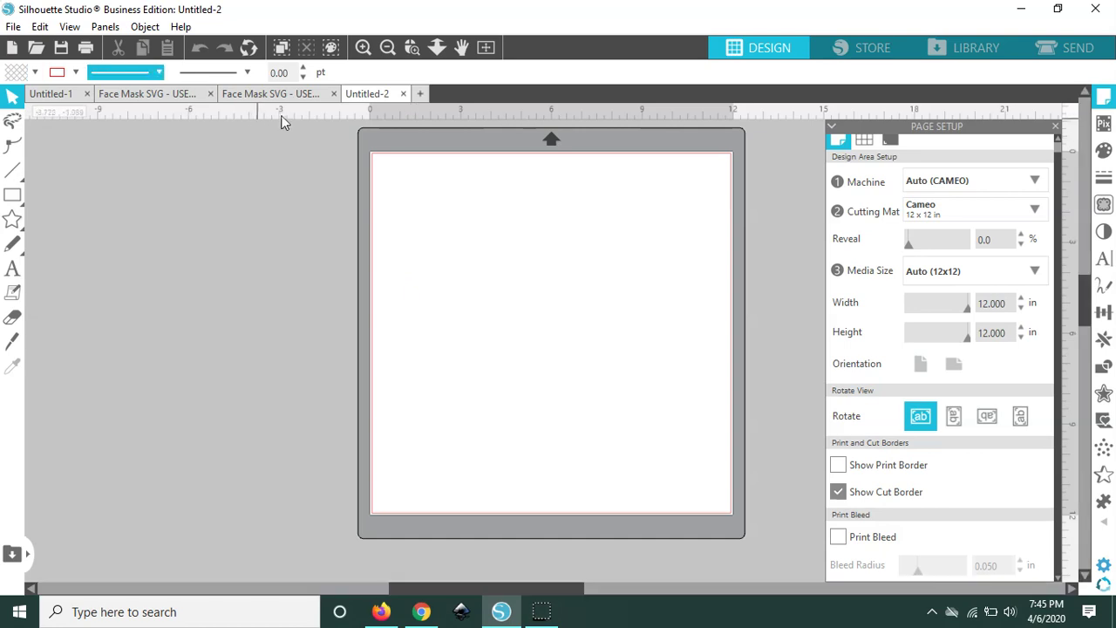
click(294, 96)
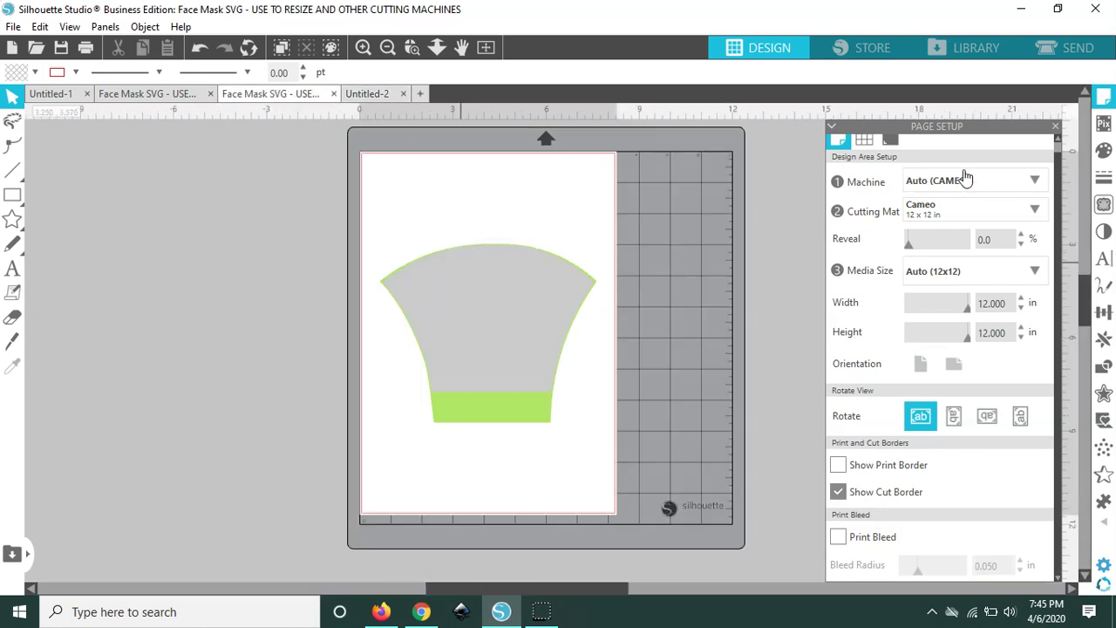
Set the Page Setup media size to Auto (12x12).
click(967, 188)
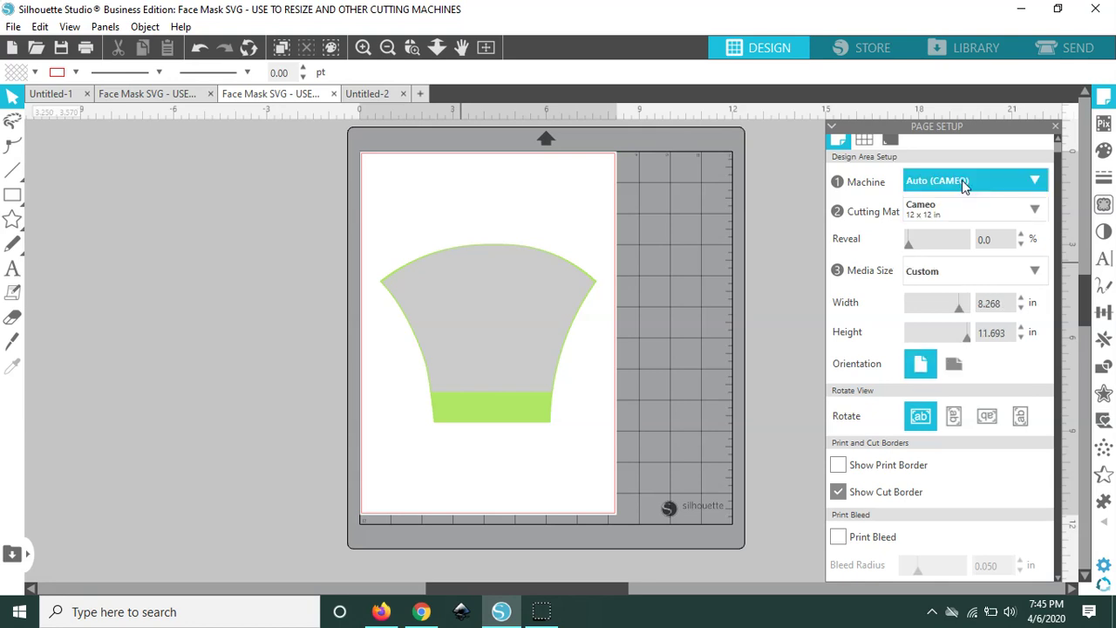
click(942, 270)
click(930, 305)
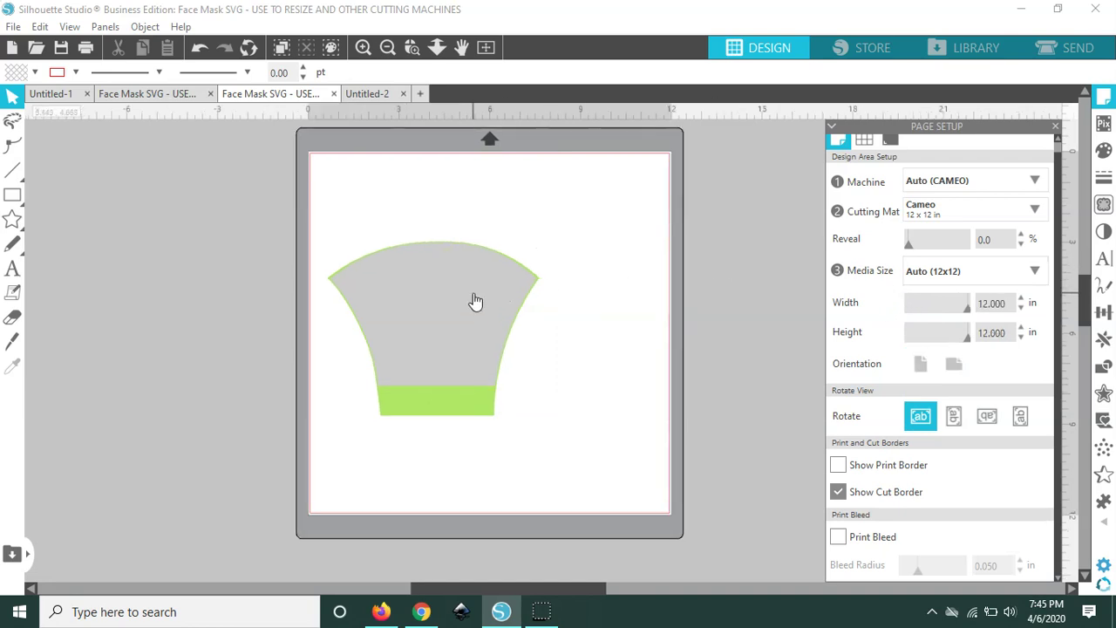
Move the 7 x 5.75 mask pattern up to the mat's top-left corner.
click(472, 301)
drag(469, 319, 475, 277)
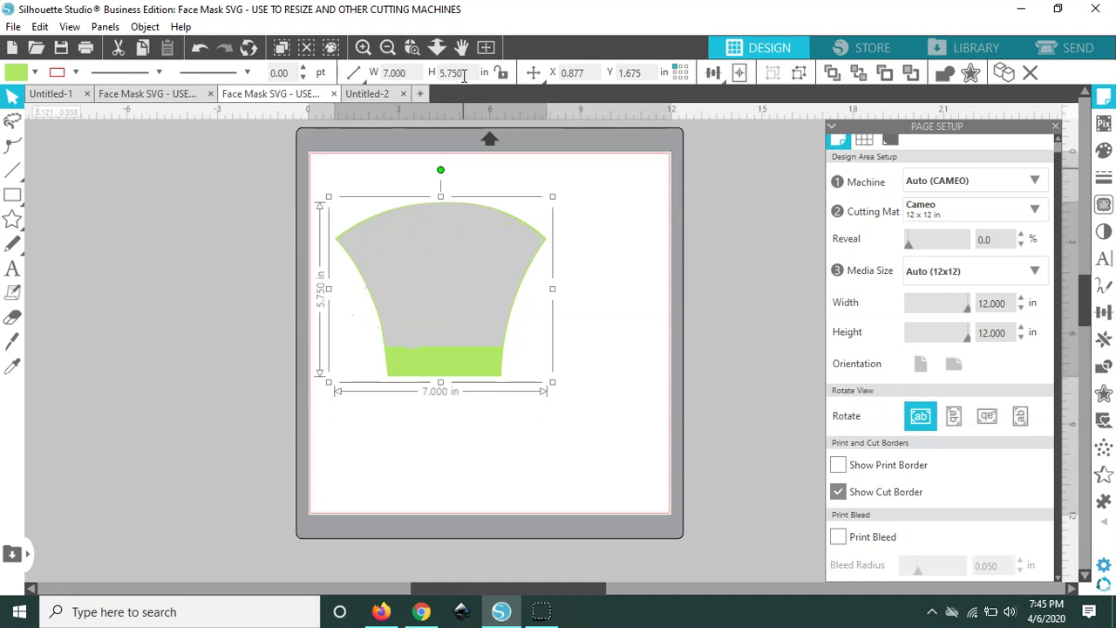
drag(428, 272, 419, 219)
Ungroup the mask, pull the grey piece away, and paste a grey copy overlapping it.
right_click(419, 219)
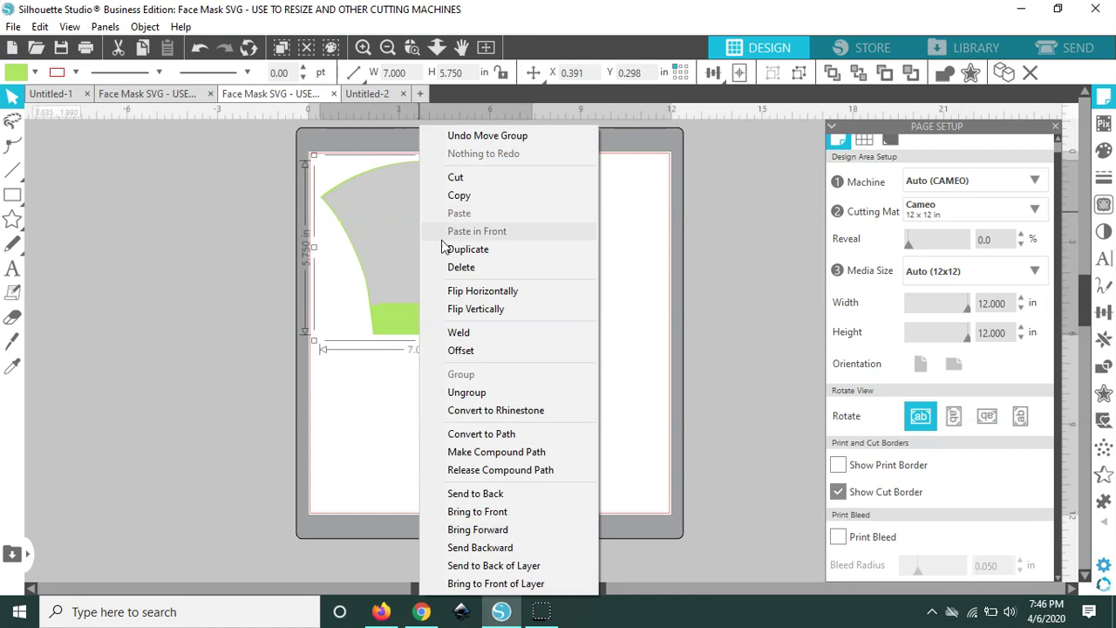
click(520, 395)
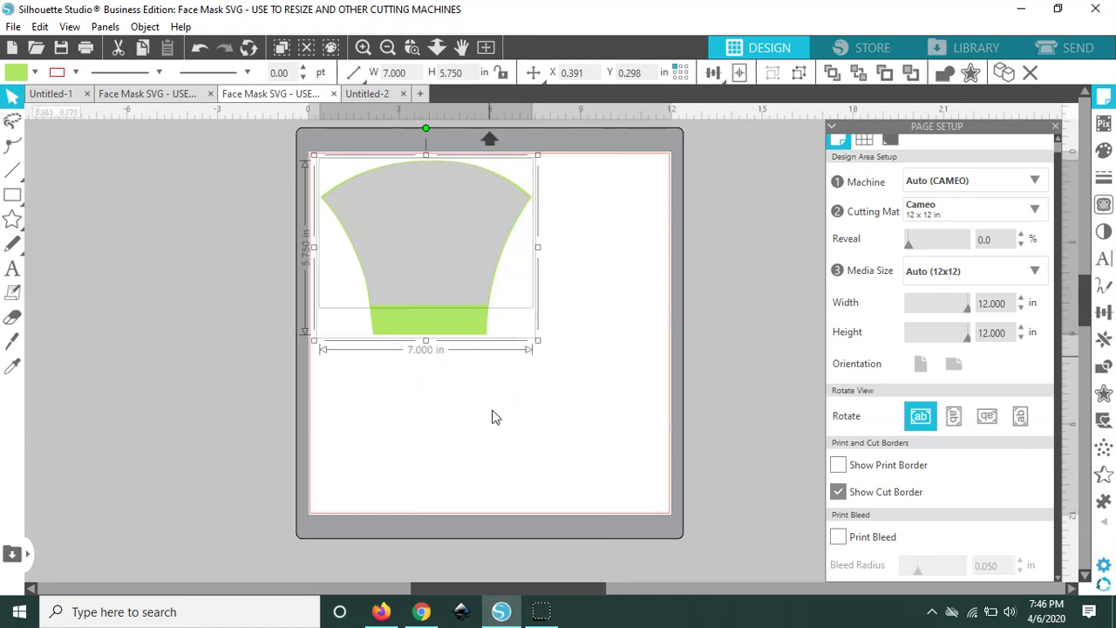
click(494, 416)
drag(427, 274, 597, 367)
right_click(597, 367)
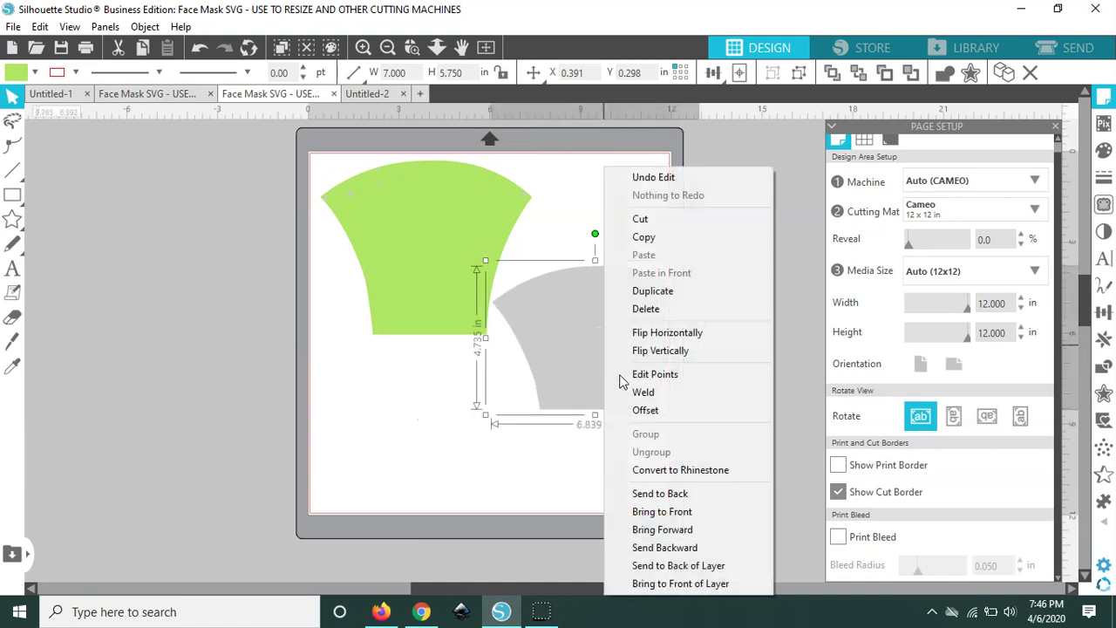
click(650, 237)
right_click(616, 255)
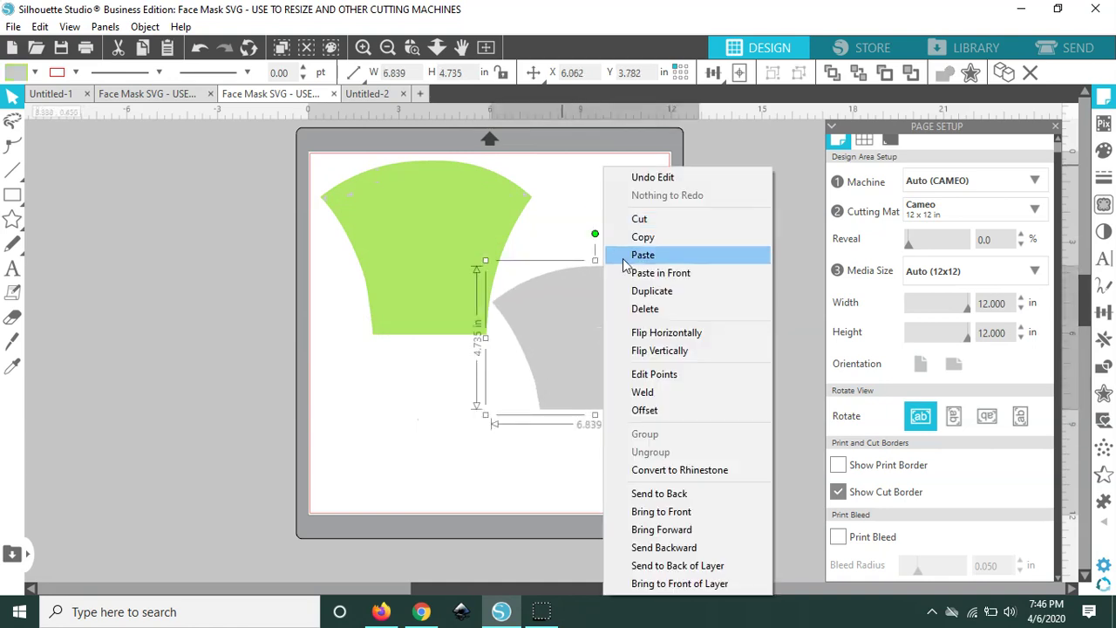
click(617, 255)
drag(606, 356, 564, 363)
Copy the green piece and paste three green copies.
click(412, 250)
right_click(400, 207)
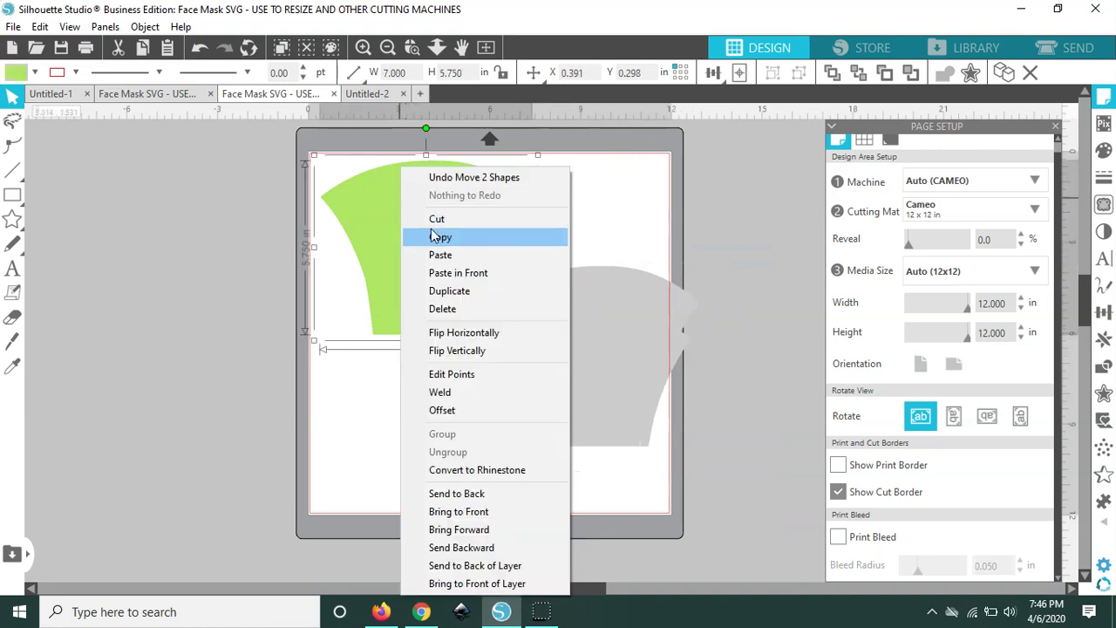
click(423, 238)
right_click(275, 209)
click(301, 255)
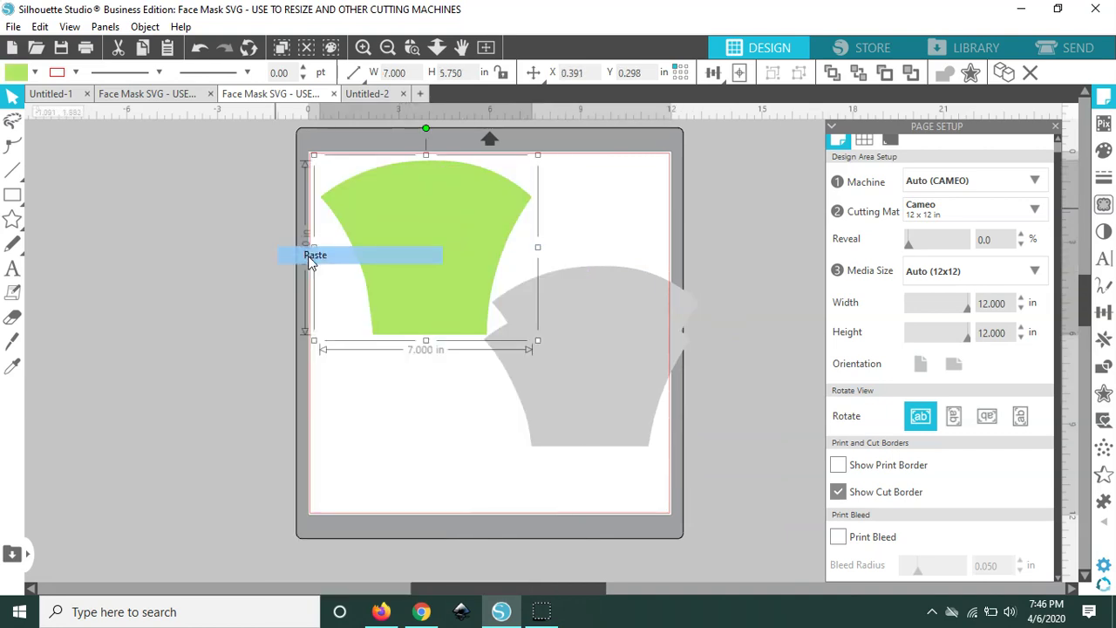
drag(369, 259, 380, 281)
right_click(144, 161)
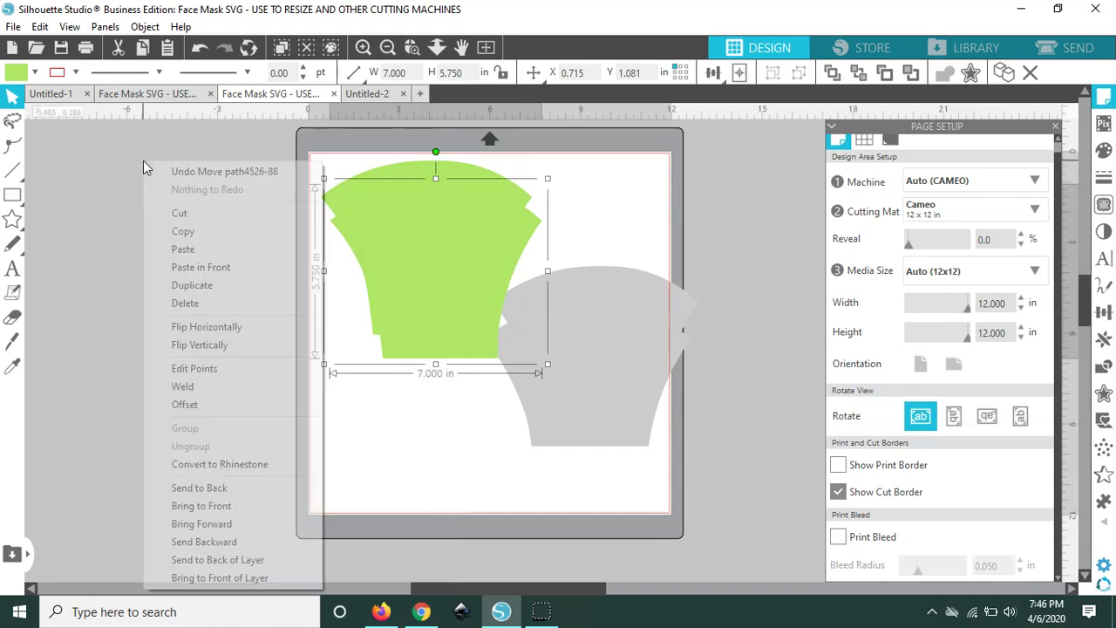
click(214, 248)
right_click(209, 166)
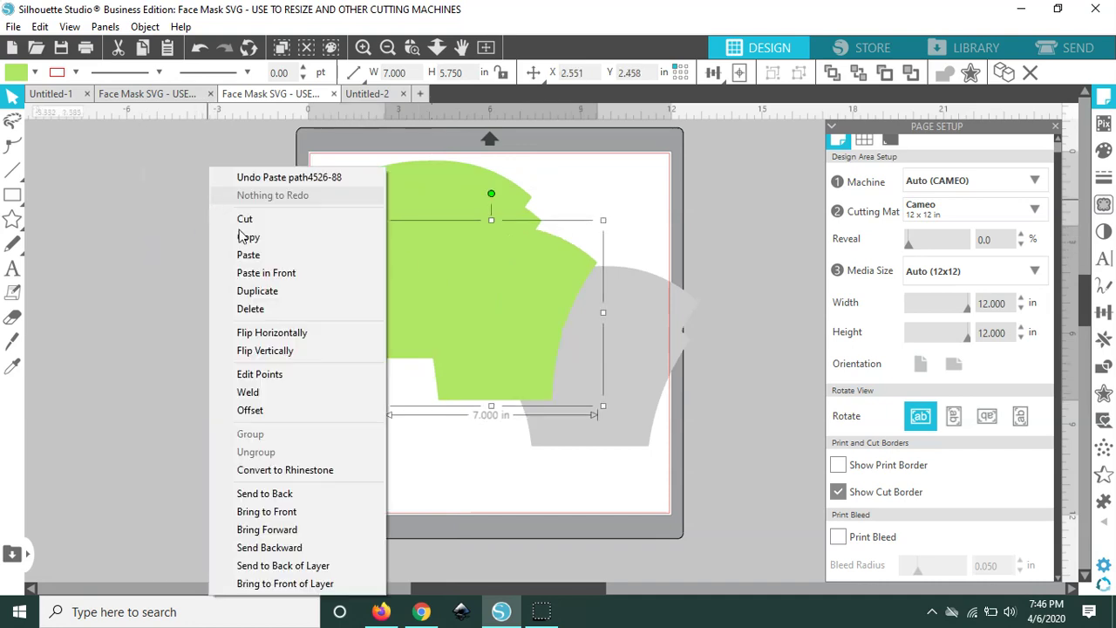
click(273, 255)
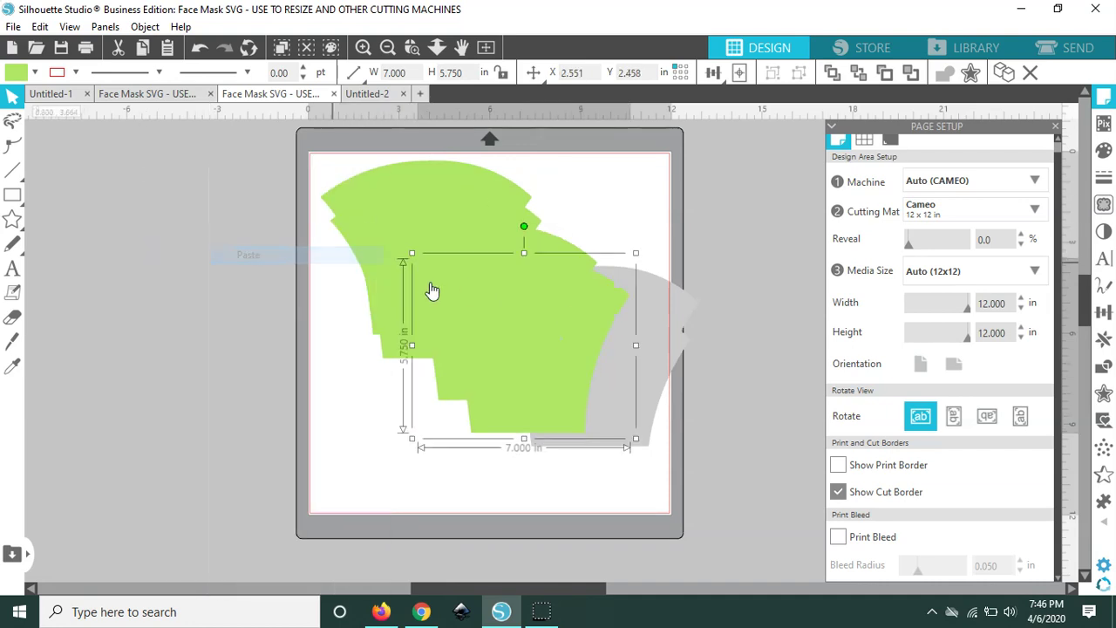
Move two green copies off the mat to the left and fill them light teal.
shift+click(557, 251)
drag(558, 251, 280, 236)
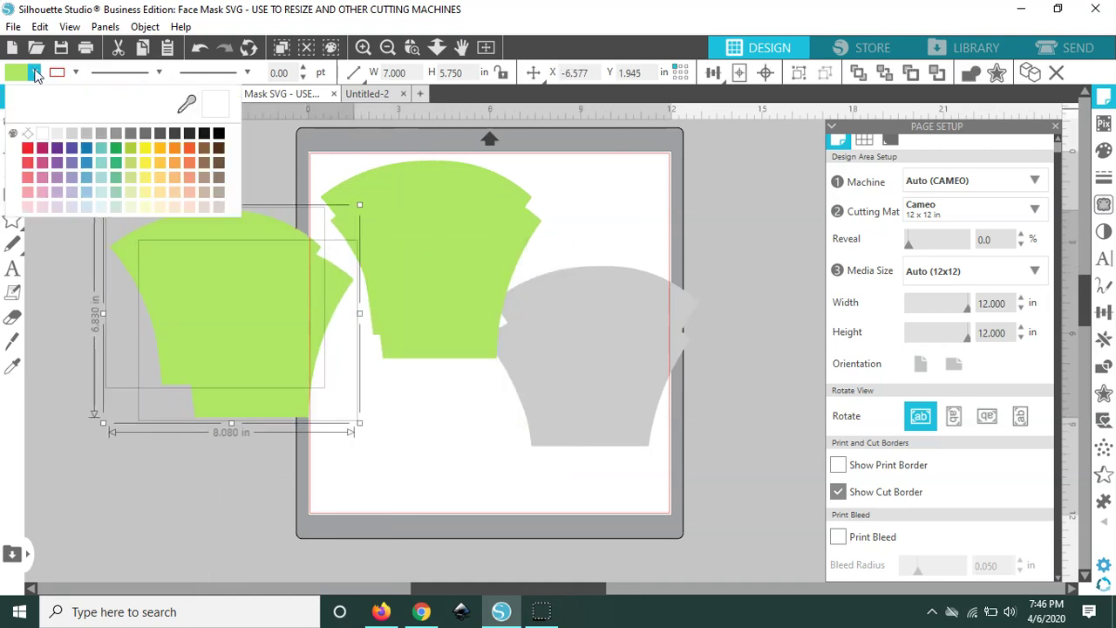
click(34, 71)
click(102, 164)
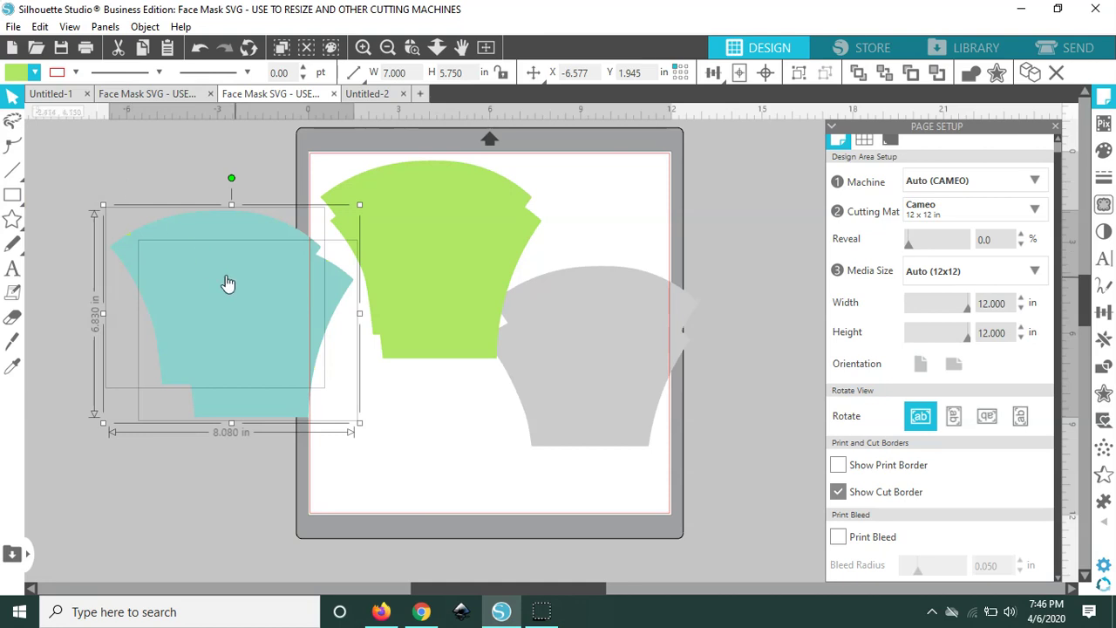
drag(227, 281, 119, 221)
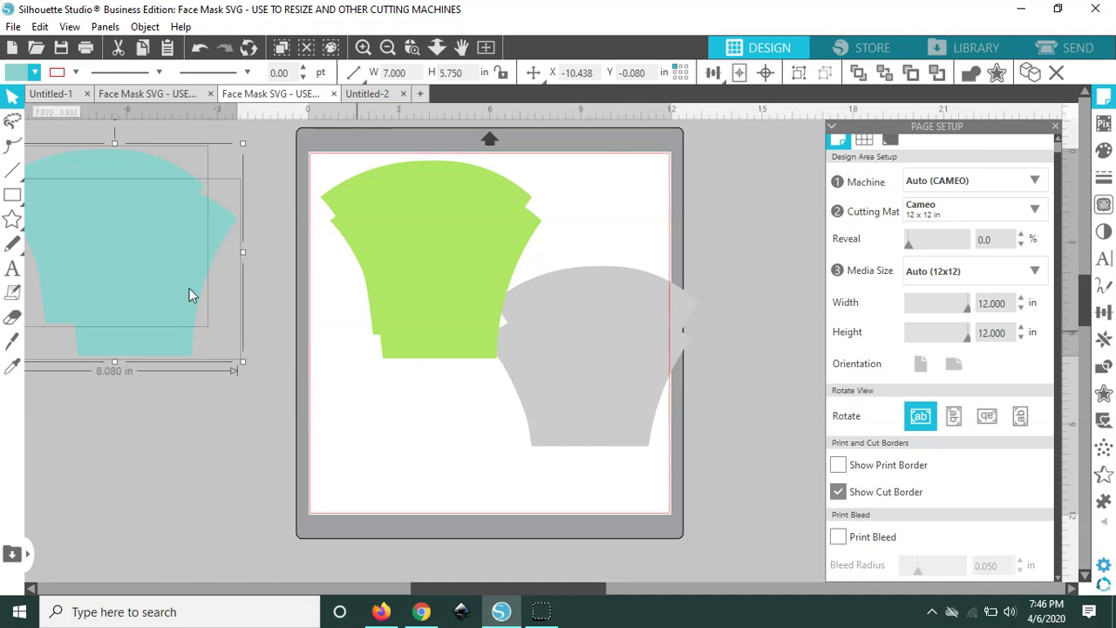
Undo the teal pieces and copies with repeated Ctrl+Z, then marquee-select both remaining mask pieces.
drag(192, 295, 506, 406)
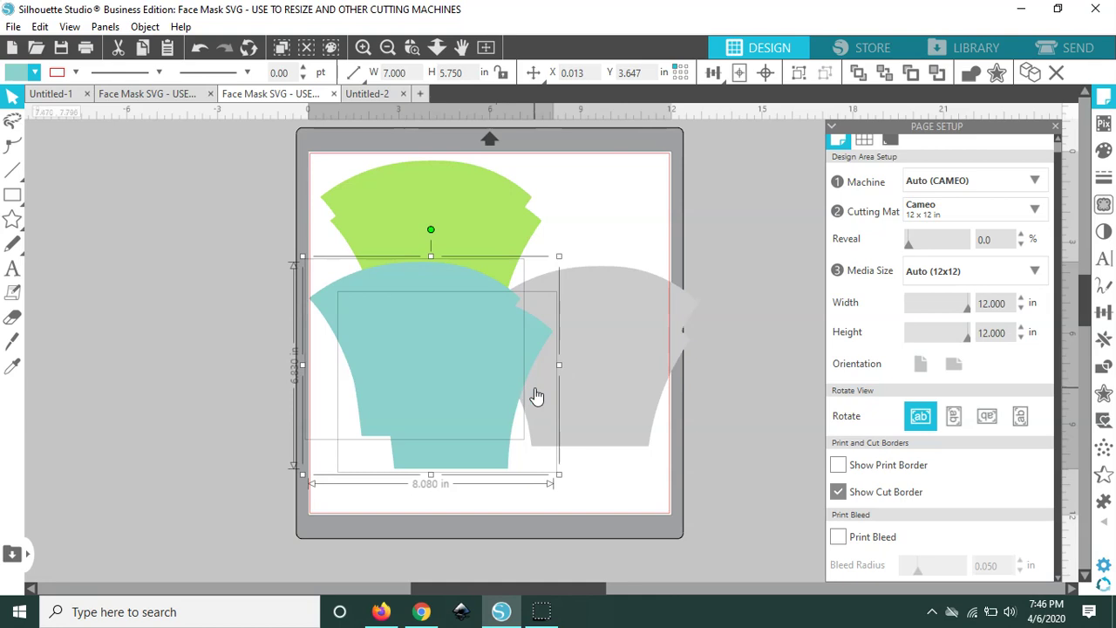
key(i)
key(ctrl+z)
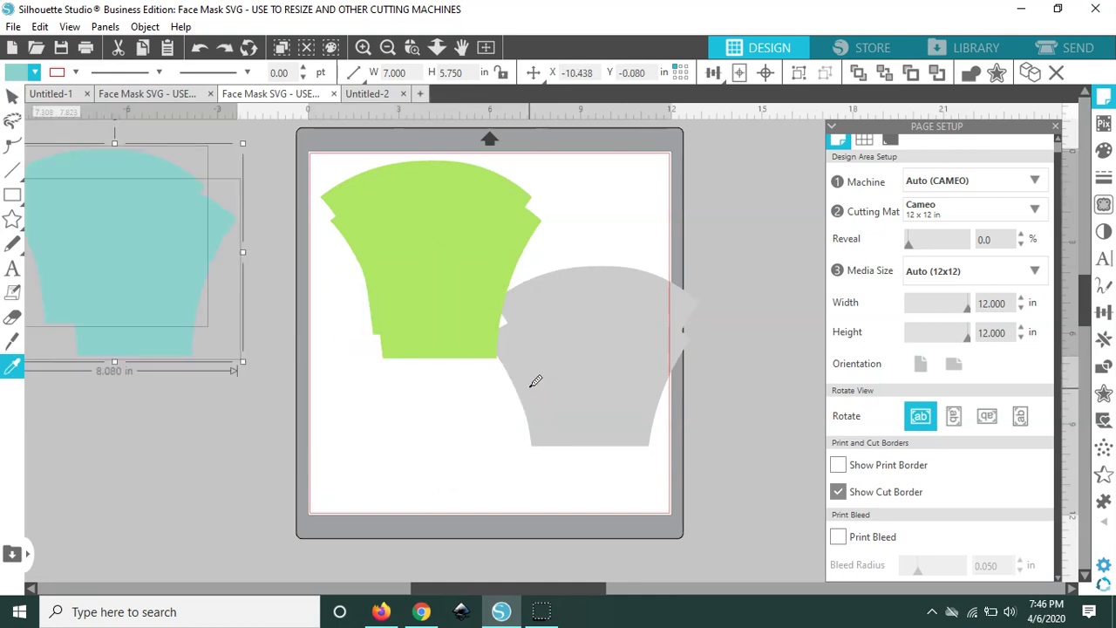
key(ctrl+z)
key(ctrl+z)
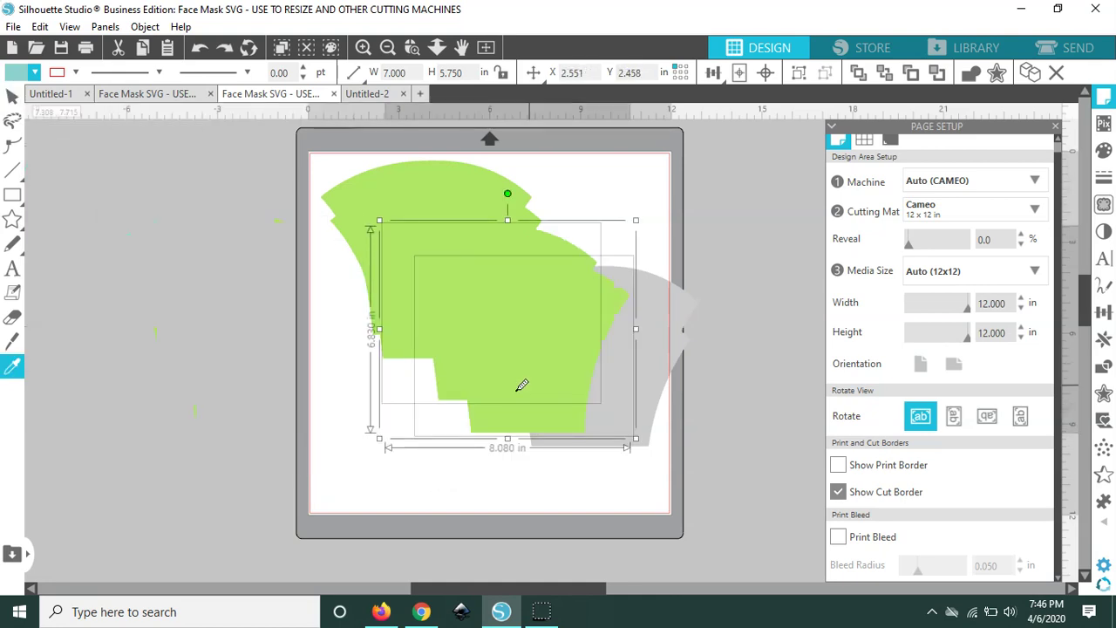
key(ctrl+z)
key(ctrl+z)
key(ctrl+z)
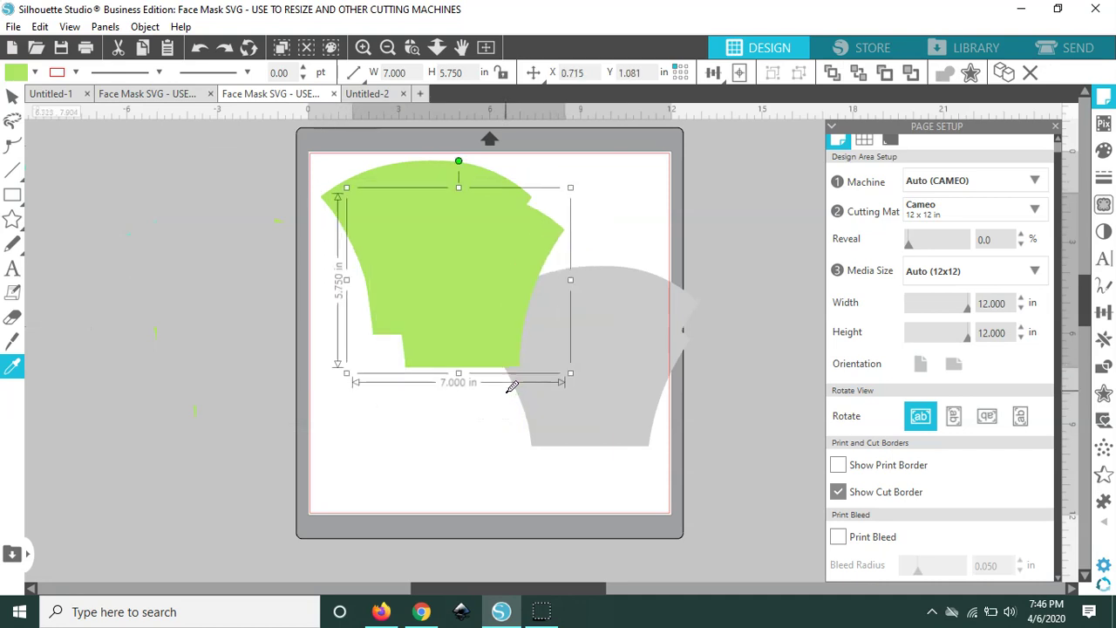
key(ctrl+z)
key(ctrl+z)
key(ctrl+z)
key(ctrl+z)
key(ctrl+z)
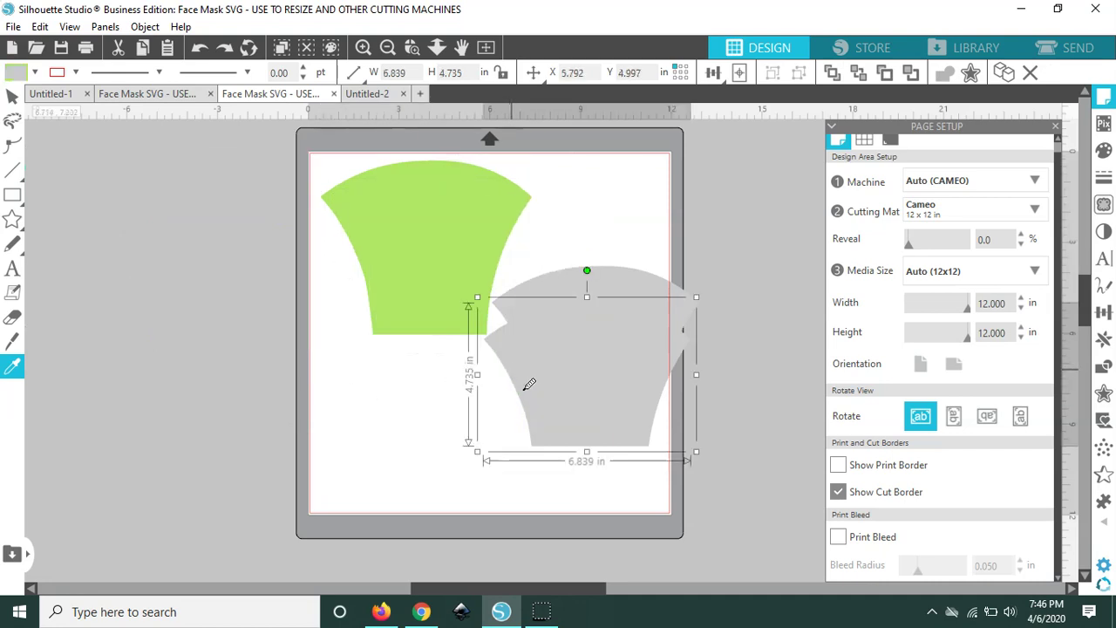
key(ctrl+z)
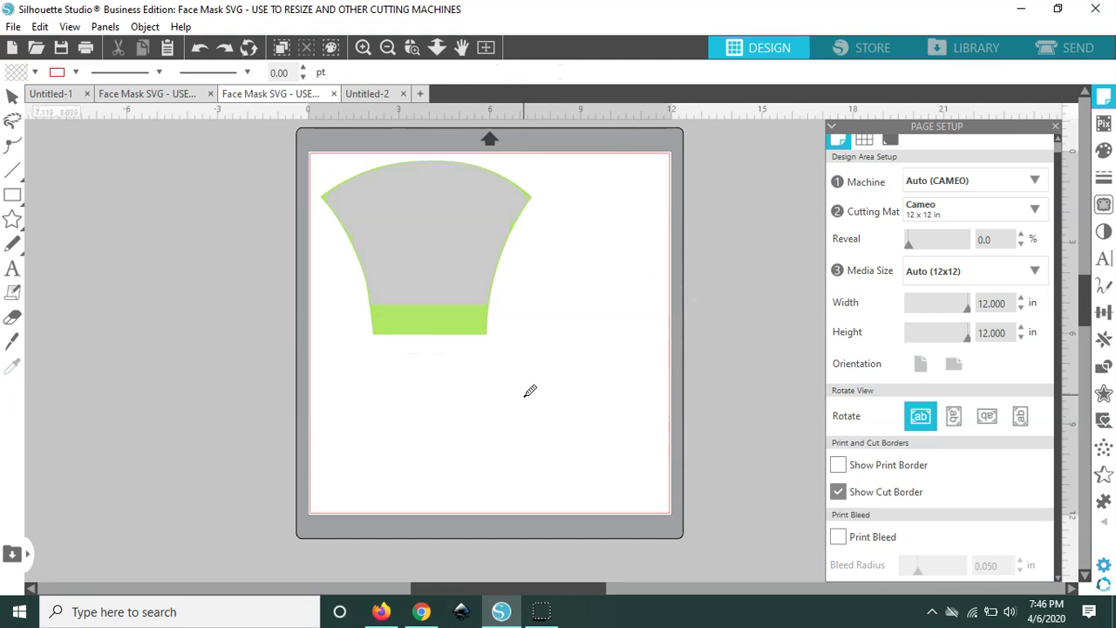
key(v)
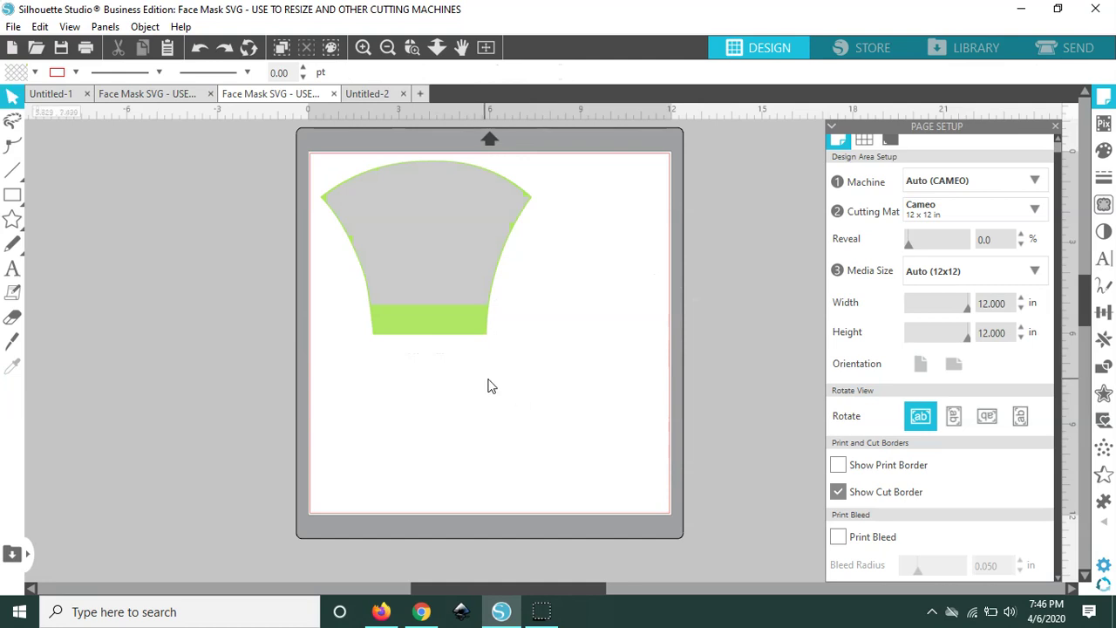
drag(558, 391, 290, 134)
Group the grey and green mask pieces and enter a 5 inch width.
right_click(422, 225)
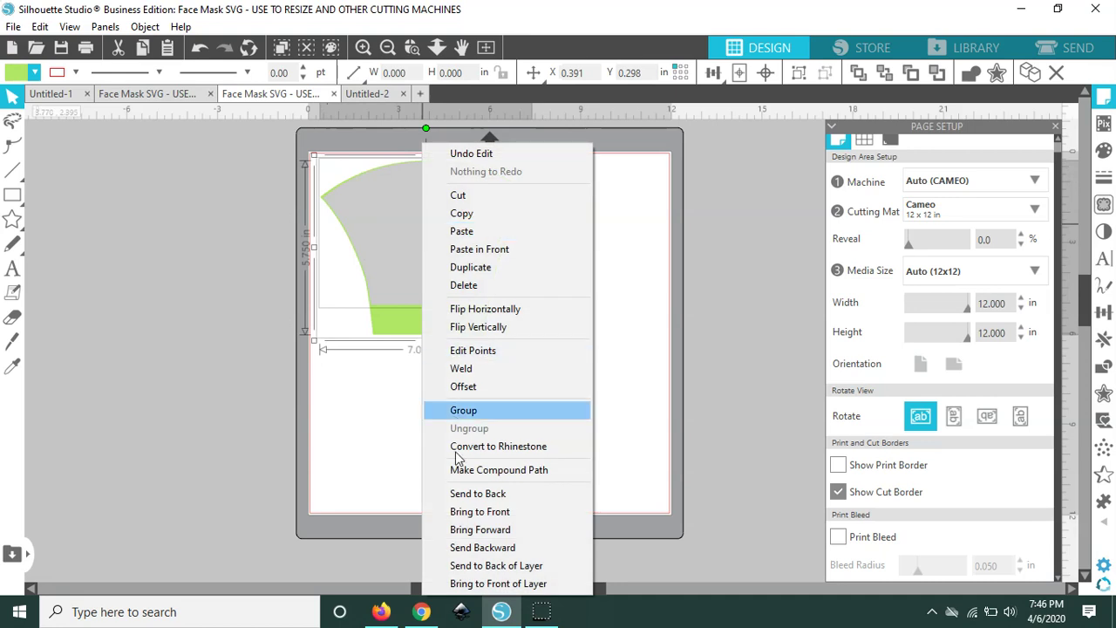
click(491, 413)
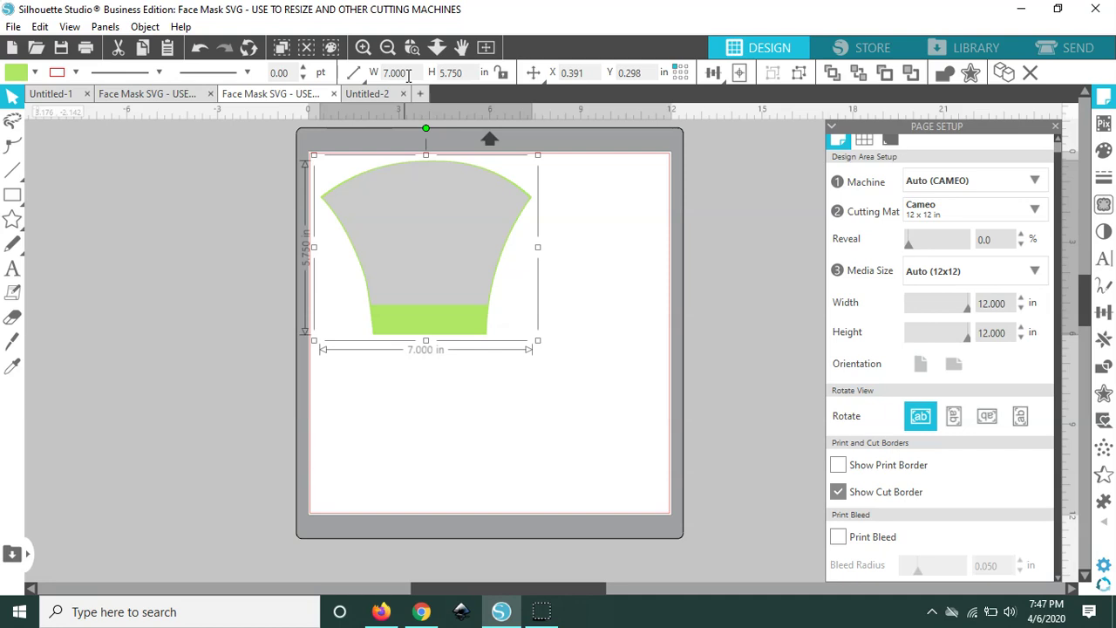
drag(408, 75, 384, 66)
text(5)
key(Tab)
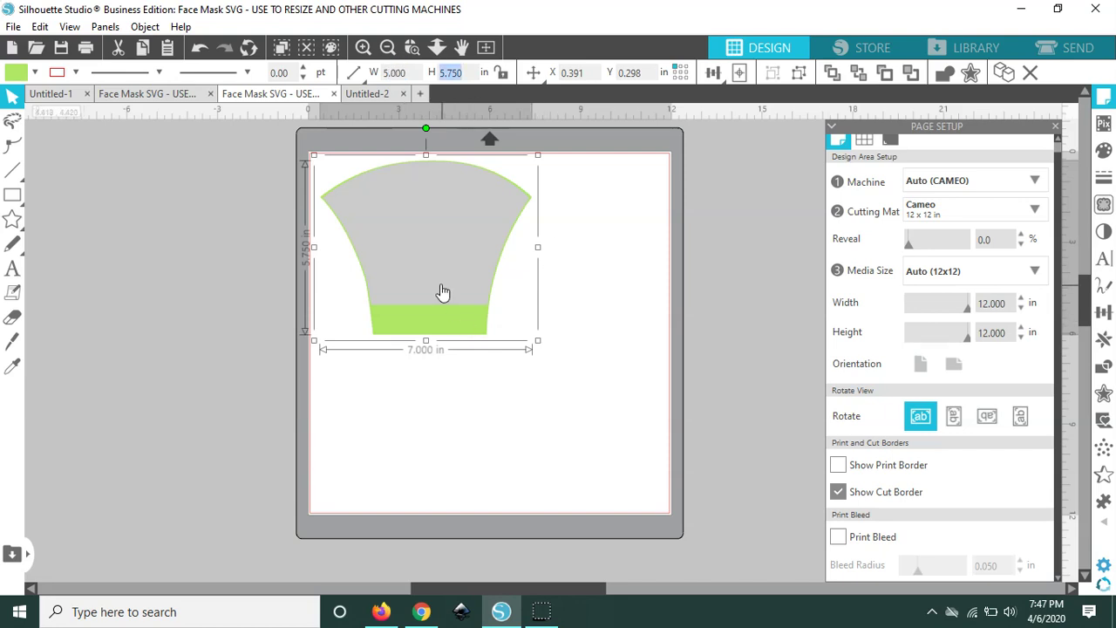
Lock the aspect ratio and shrink the group proportionally to 6.132 x 5.037 in.
click(618, 373)
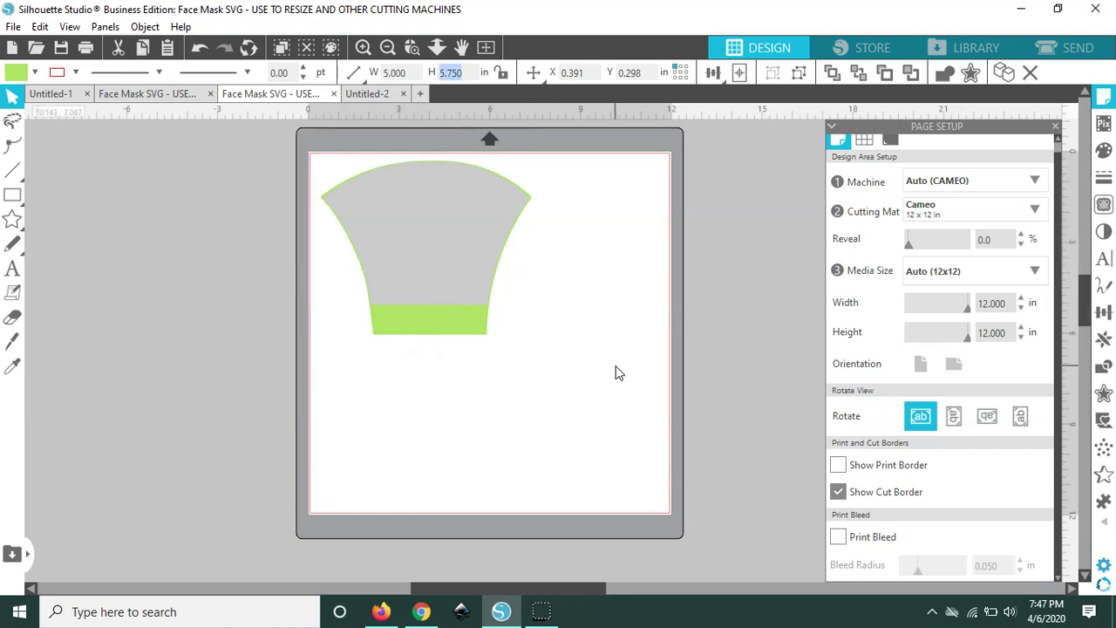
click(450, 293)
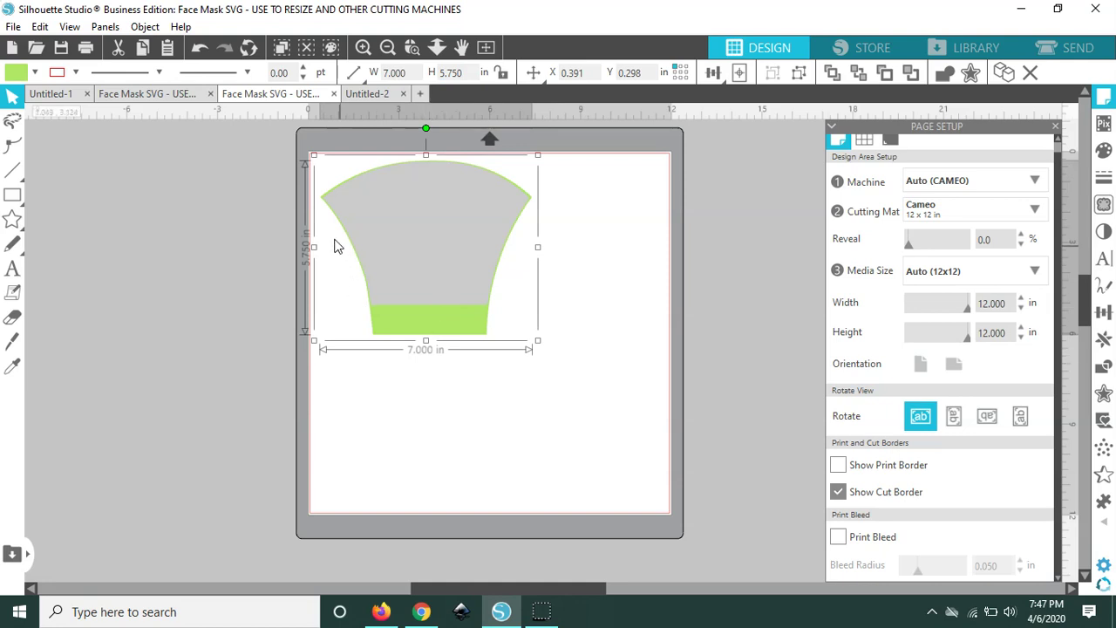
click(409, 72)
text(5)
key(Tab)
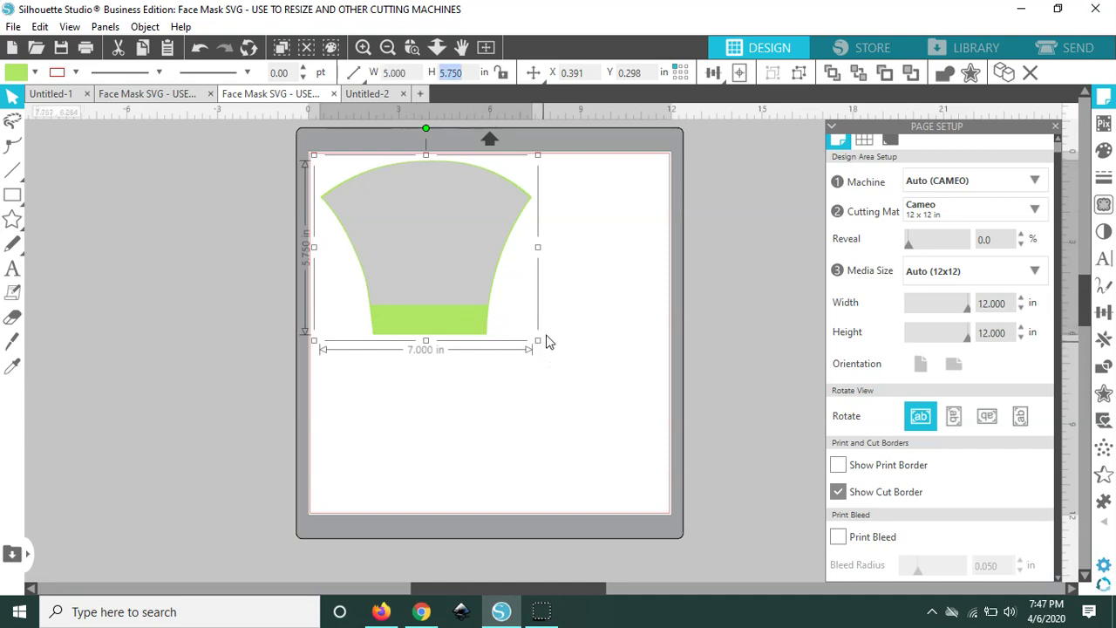
click(502, 74)
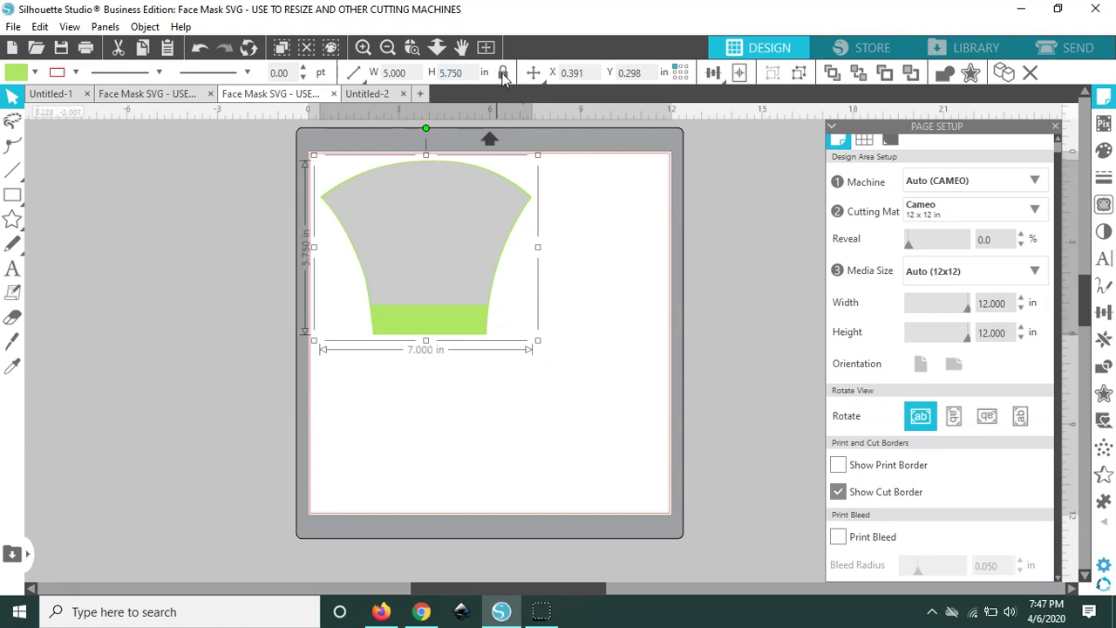
click(548, 301)
click(451, 261)
drag(537, 341, 515, 320)
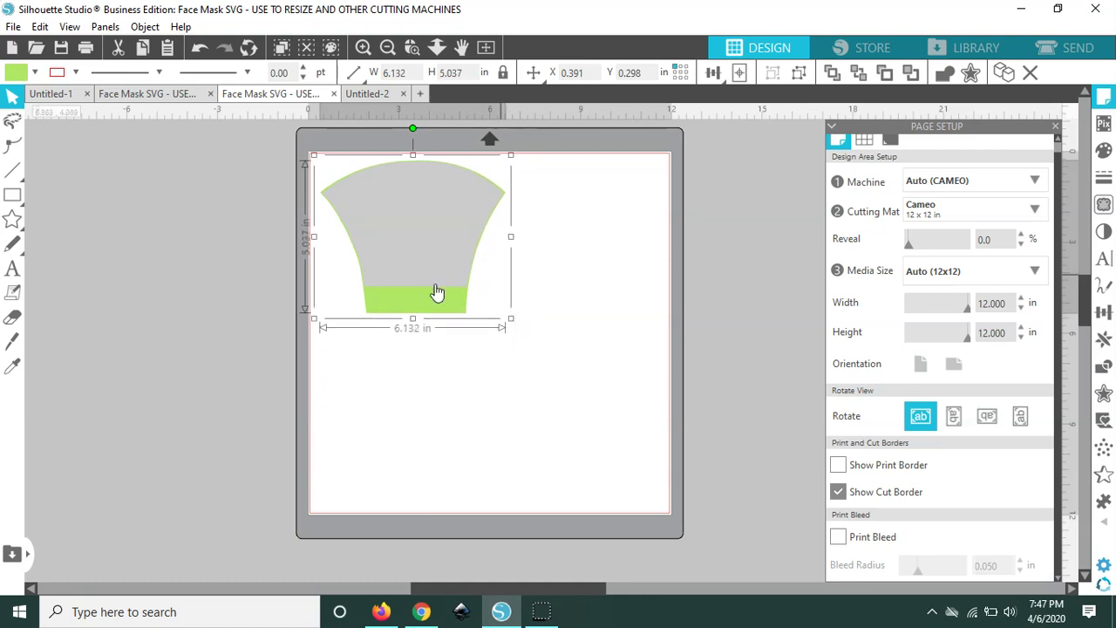
Undo the accidental Paste in Front and its moved green copy.
right_click(437, 229)
click(436, 241)
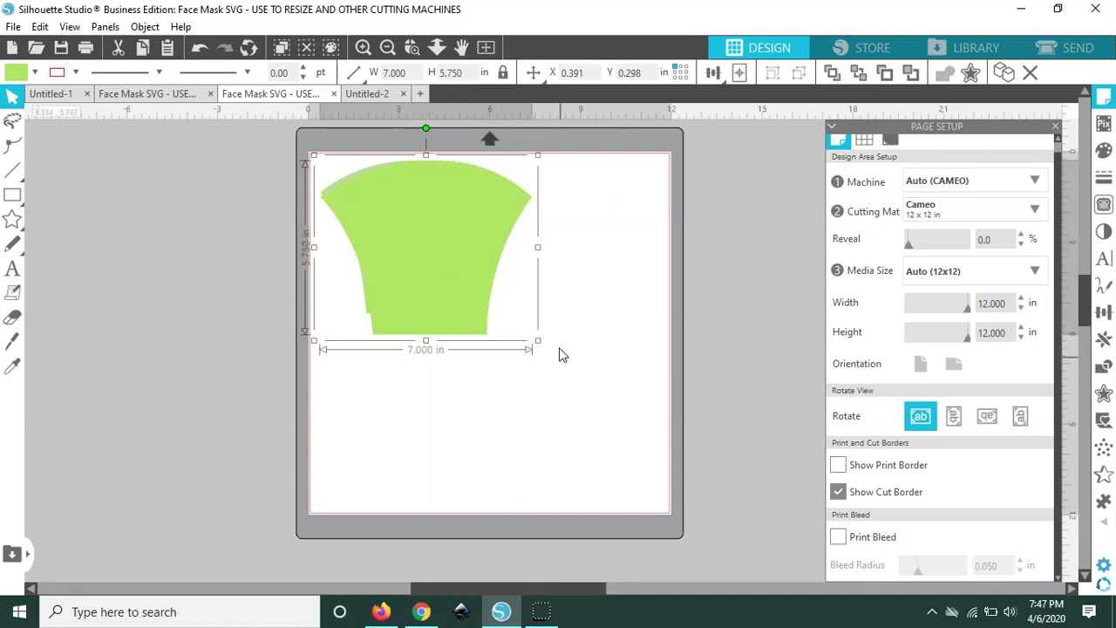
drag(456, 303, 568, 435)
key(ctrl+z)
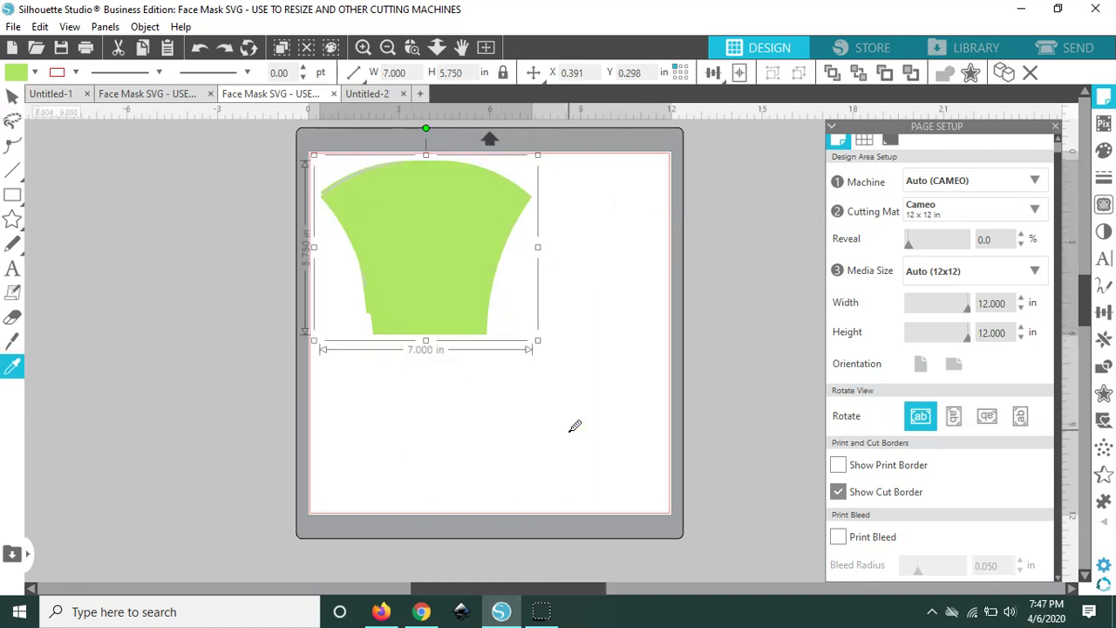
key(ctrl+z)
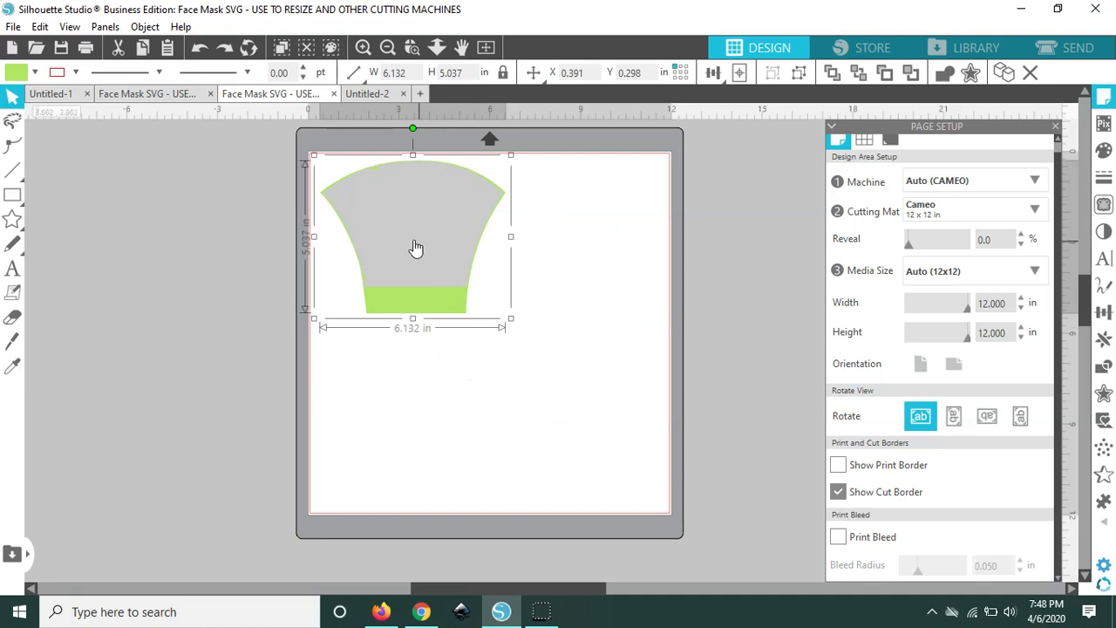
Ungroup the pieces, move the grey one right of the green, and paste a grey duplicate.
right_click(419, 236)
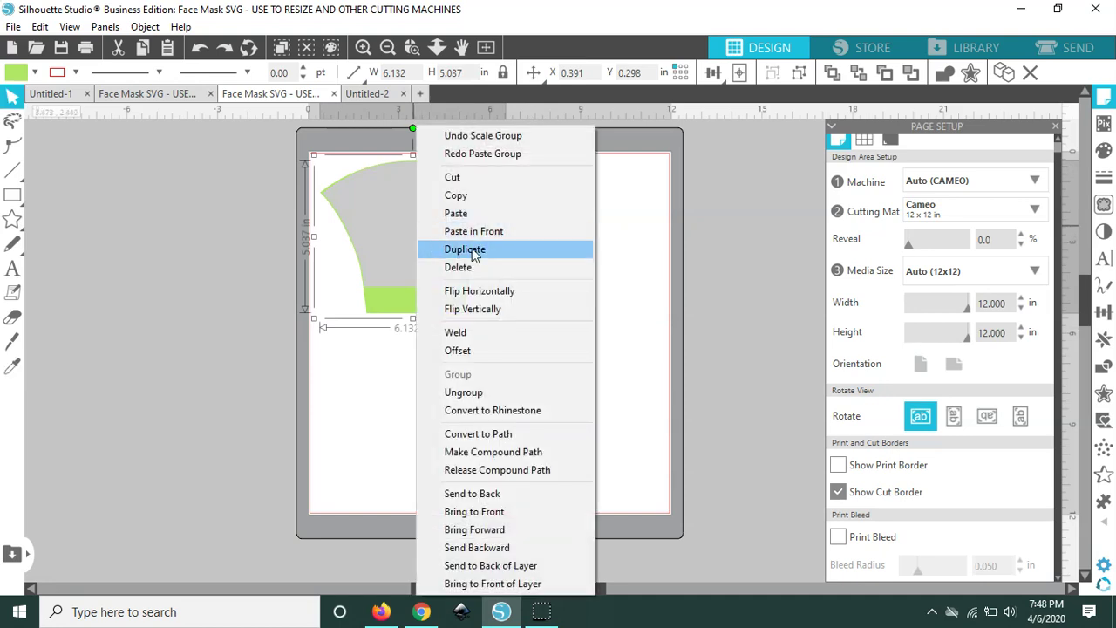
click(488, 394)
drag(424, 244, 581, 283)
right_click(580, 283)
click(655, 236)
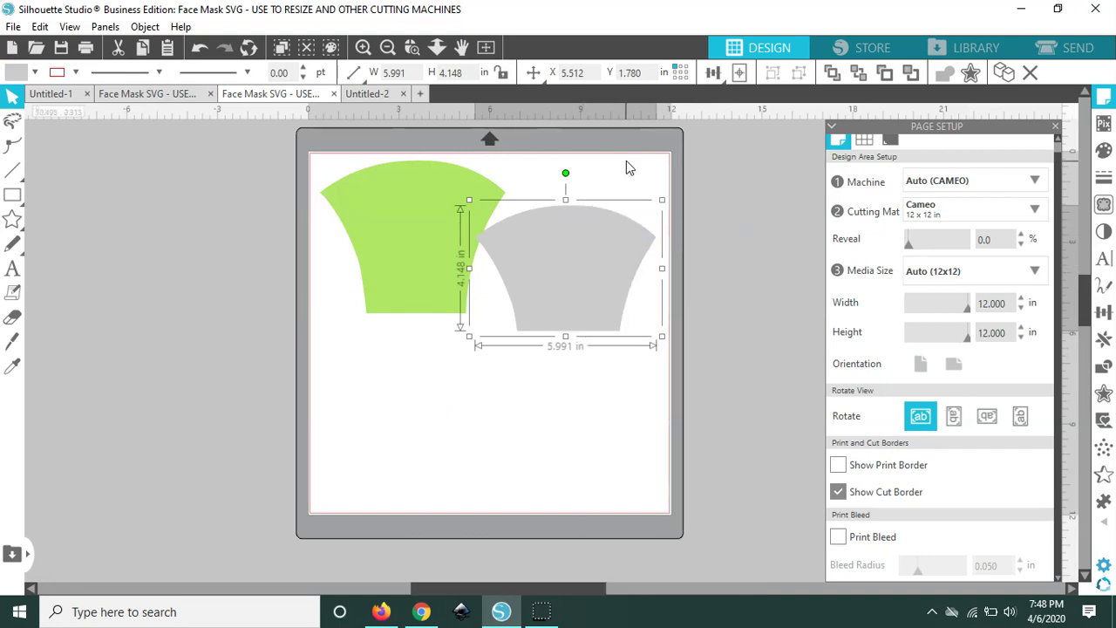
right_click(627, 166)
click(667, 250)
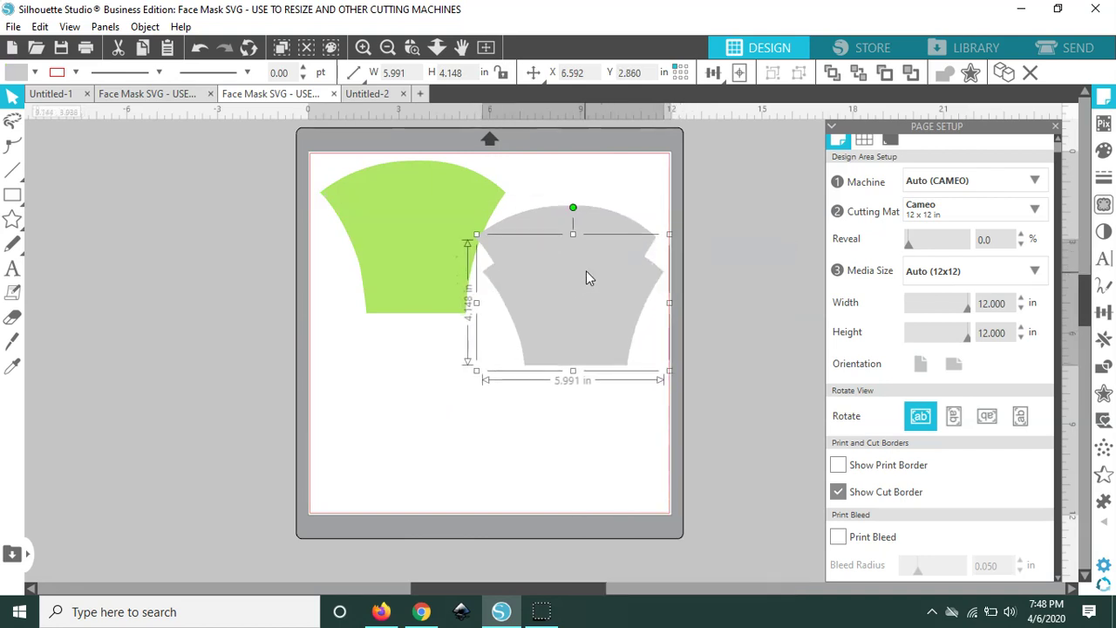
Copy and paste the green piece, placing its duplicate slightly offset over the original.
click(427, 232)
right_click(427, 232)
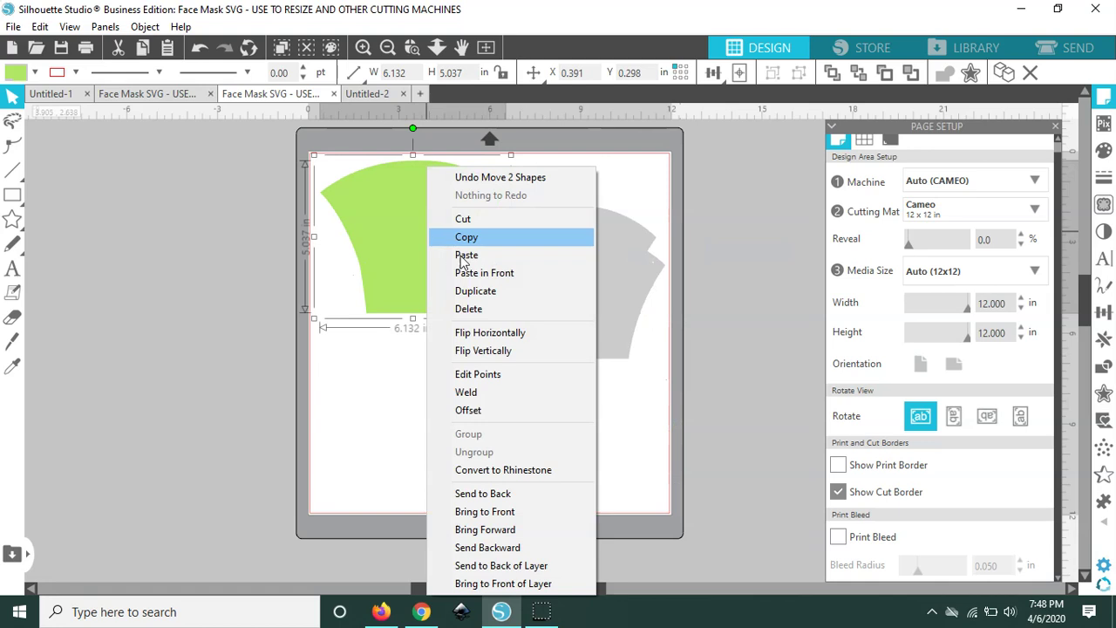
click(478, 241)
right_click(246, 232)
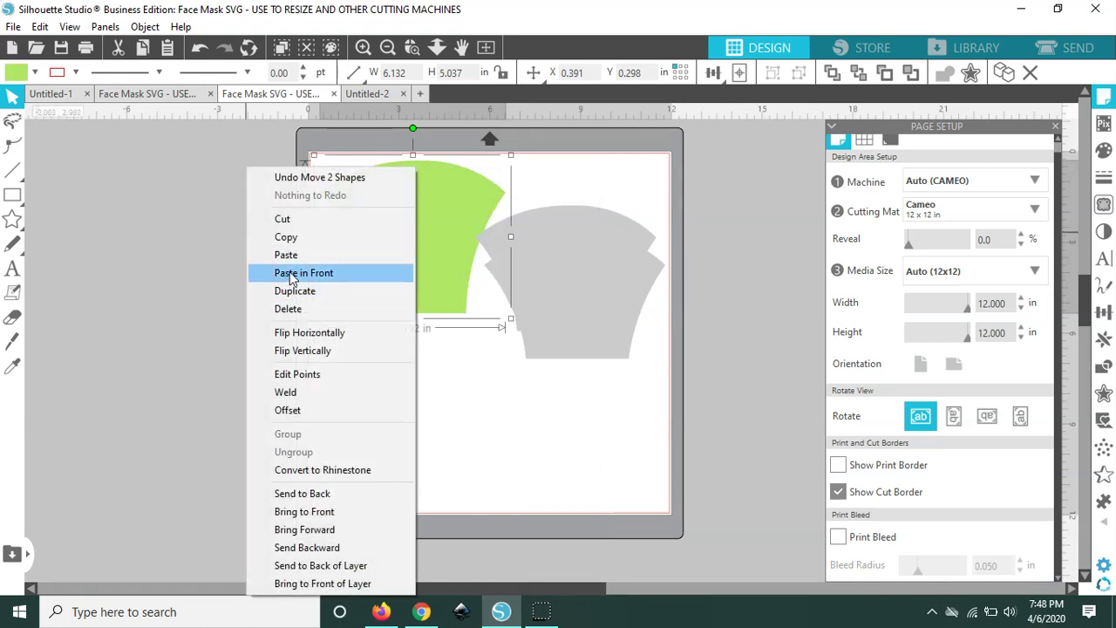
click(297, 255)
drag(441, 300, 408, 273)
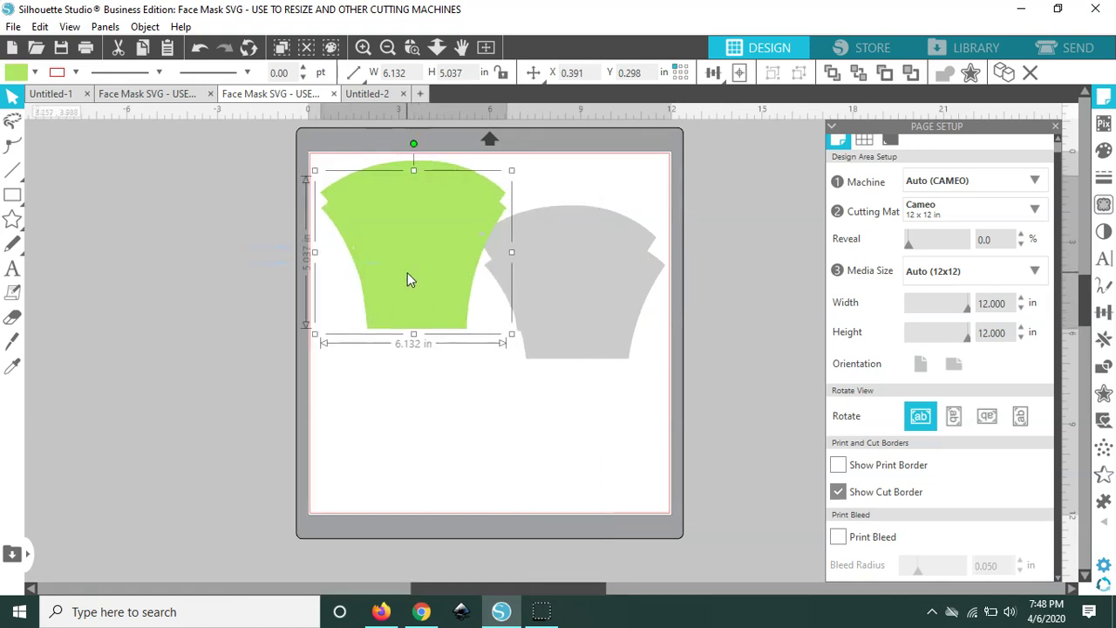
click(333, 171)
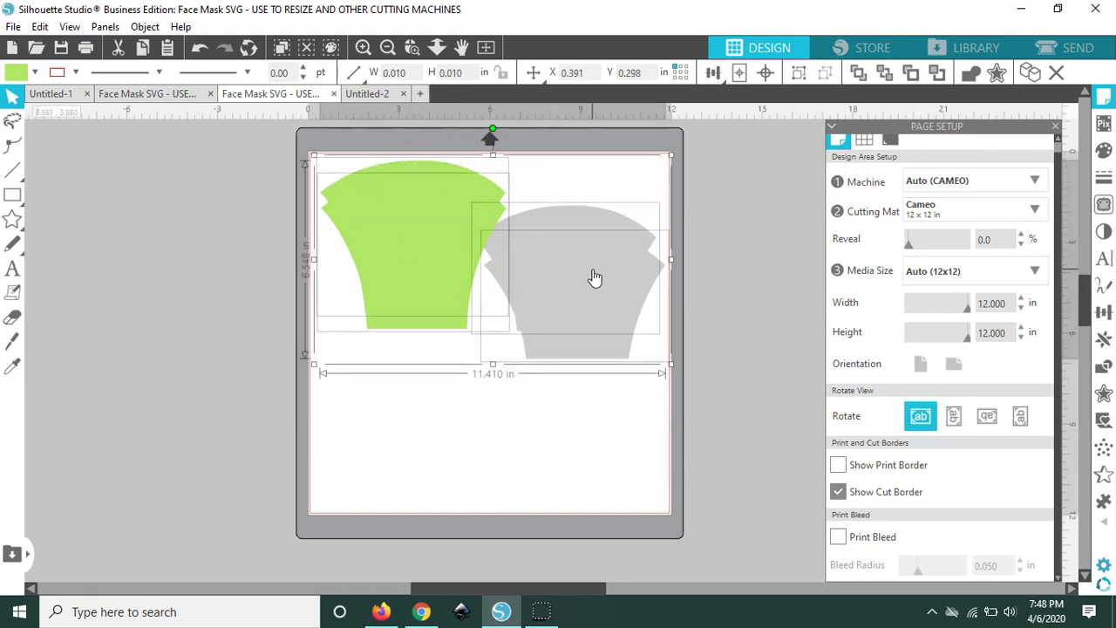
click(609, 415)
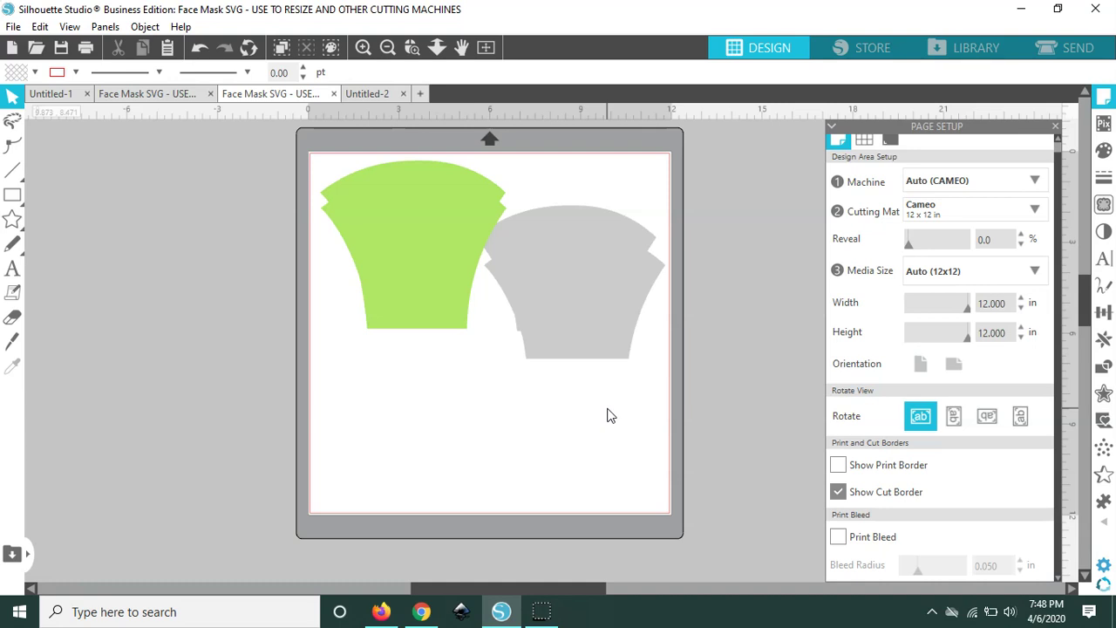
click(601, 329)
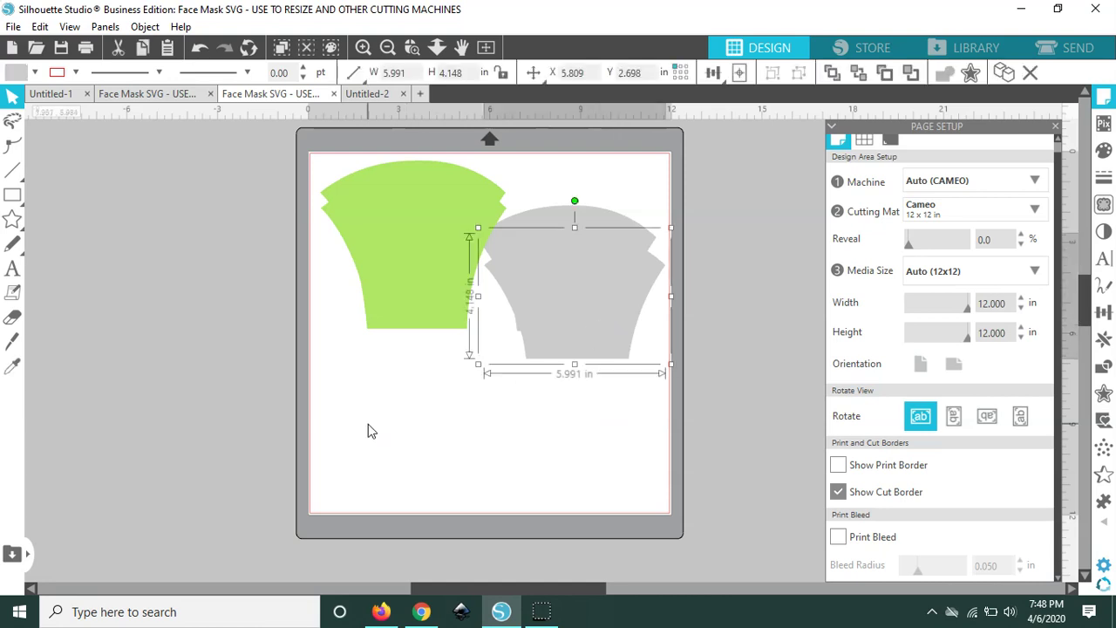